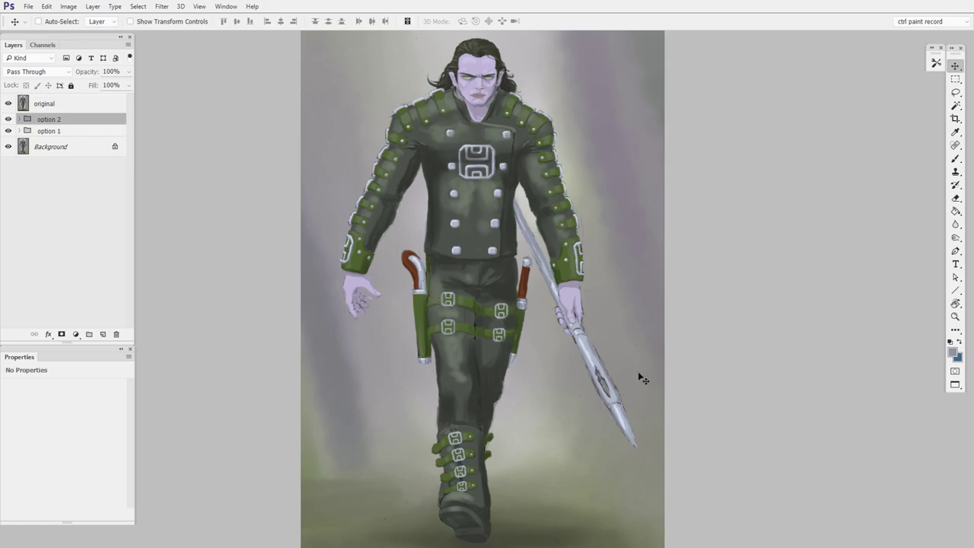
Step: Pan down to the character's legs and zoom out to show the whole walking figure
left_click_drag(530, 426, 548, 398)
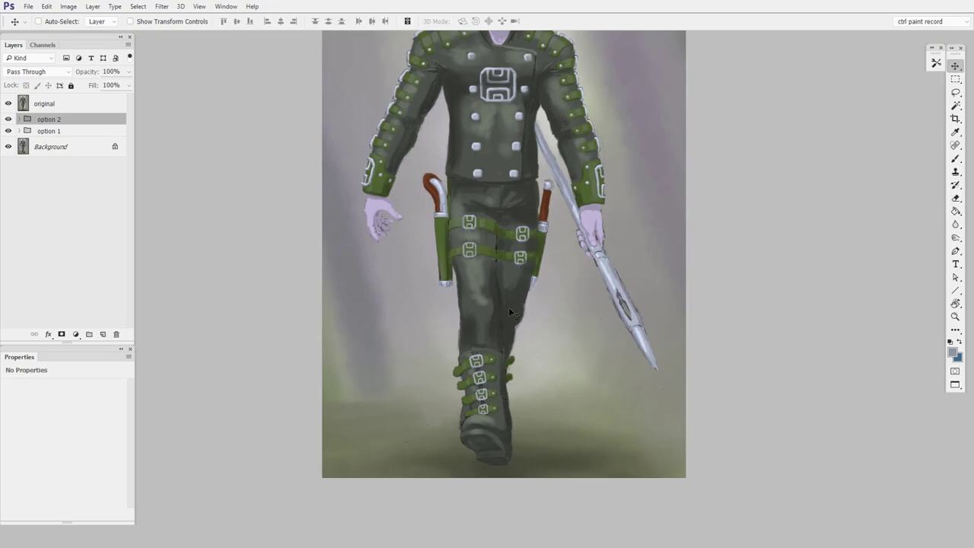
scroll(499, 374, "up", 2)
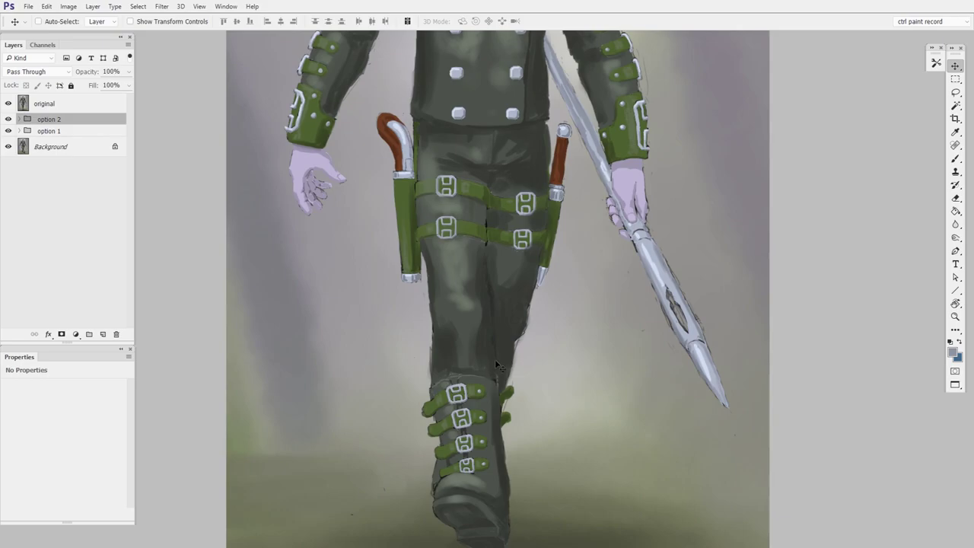
key("z")
left_click(574, 320, "alt")
left_click(574, 319, "alt")
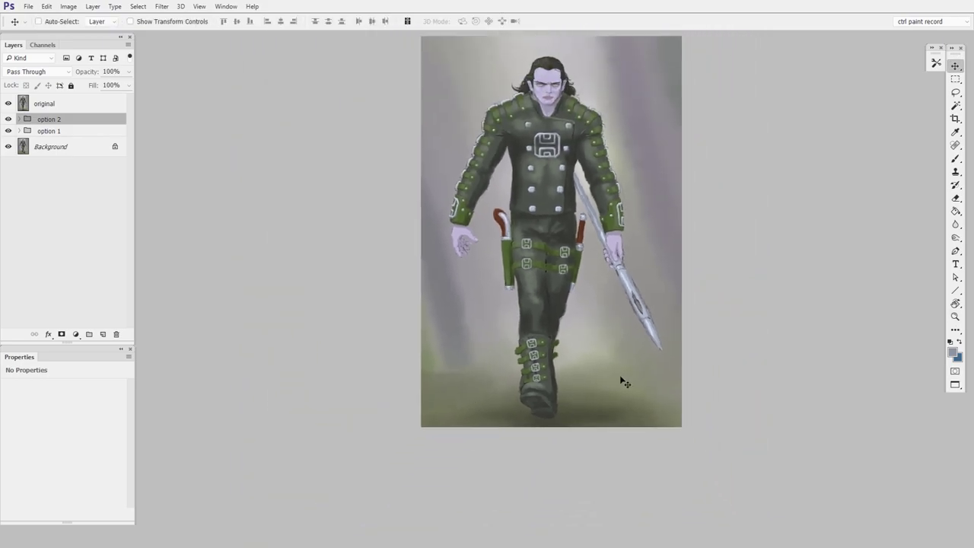
left_click_drag(622, 382, 516, 359)
key("v")
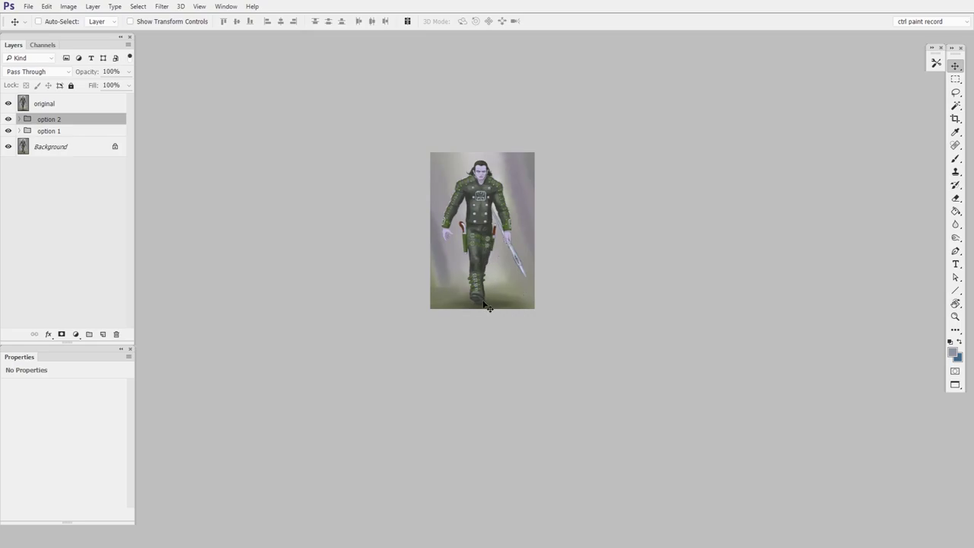
Step: Zoom back in on the walking character in the original painting
key("z")
left_click(482, 292)
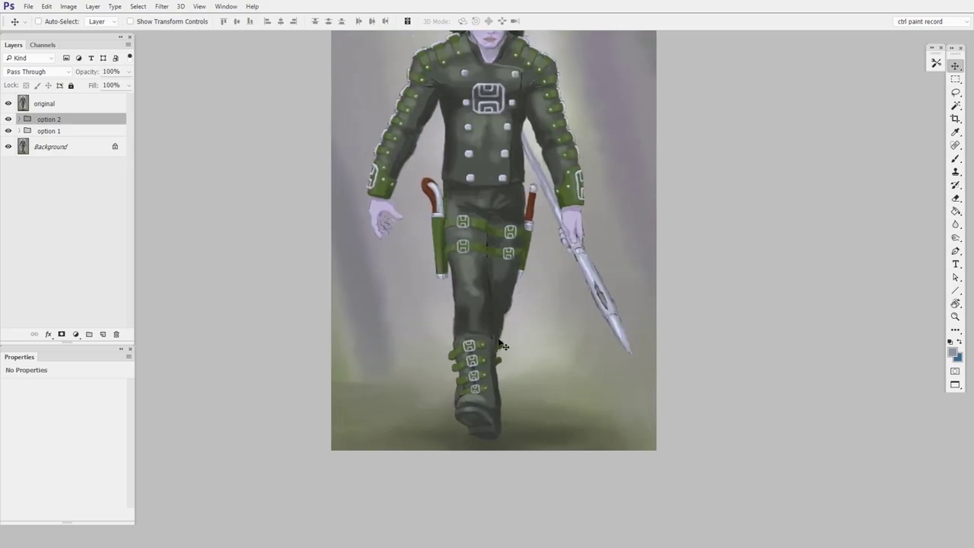
scroll(507, 324, "up", 2)
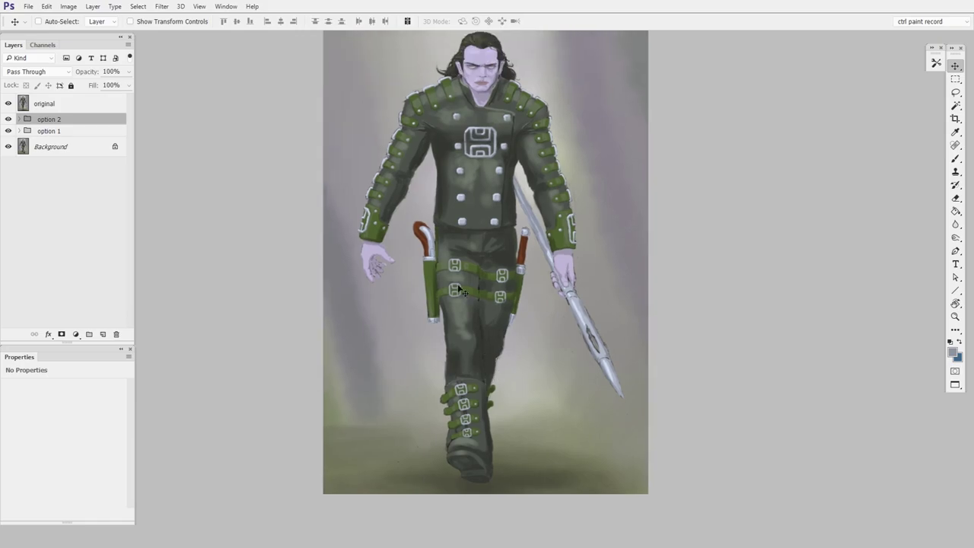
scroll(512, 455, "up", 1)
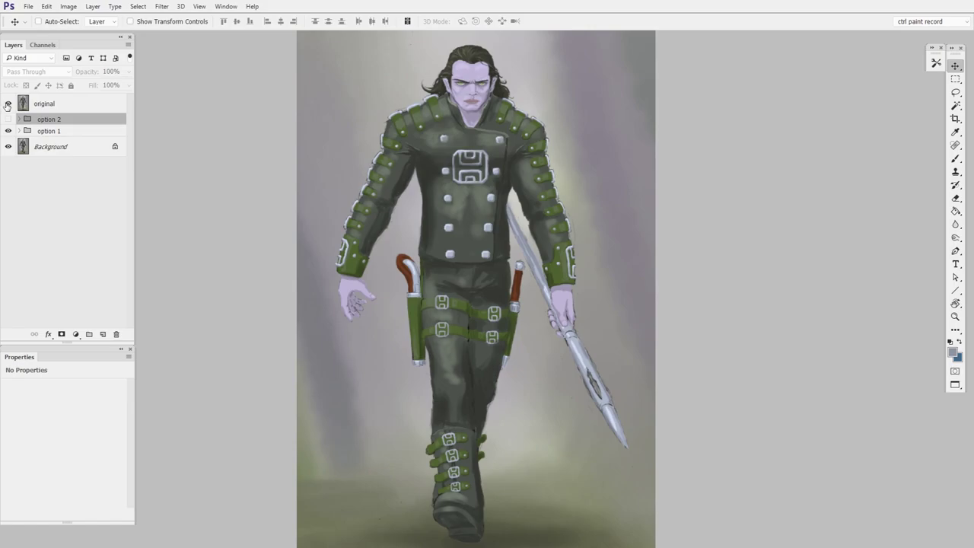
Step: Hide the 'original' and 'option 2' layers so option 1 shows, then reframe the full figure
left_click_drag(8, 118, 12, 107)
left_click_drag(576, 398, 598, 374)
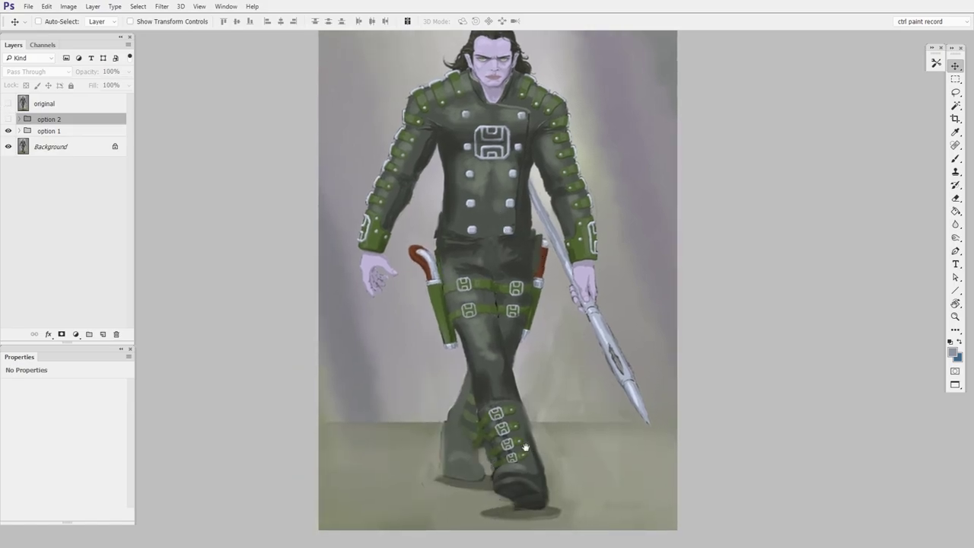
scroll(533, 453, "up", 2)
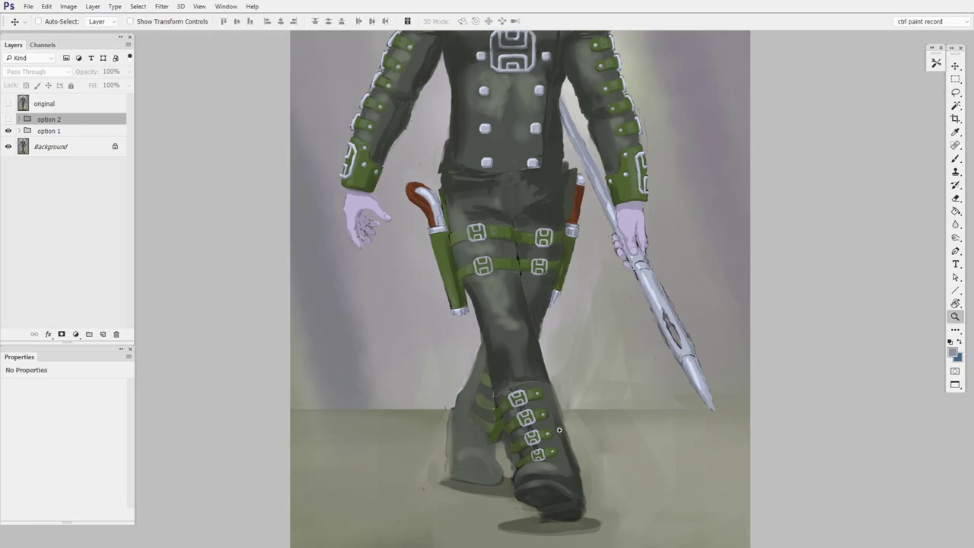
left_click(525, 468, "alt")
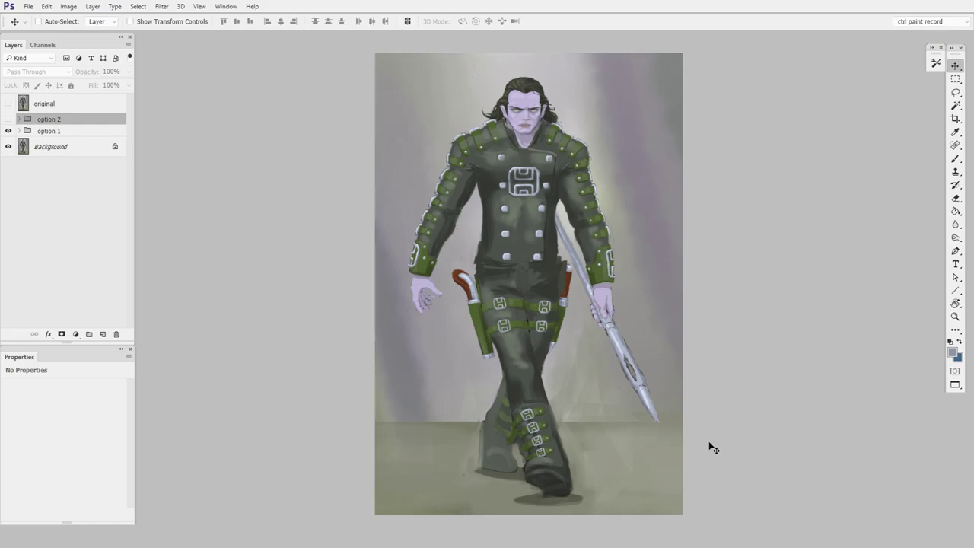
Step: Show the option 2 standing paintover, zoom out, and toggle 'original' to compare, leaving it visible
left_click(10, 119)
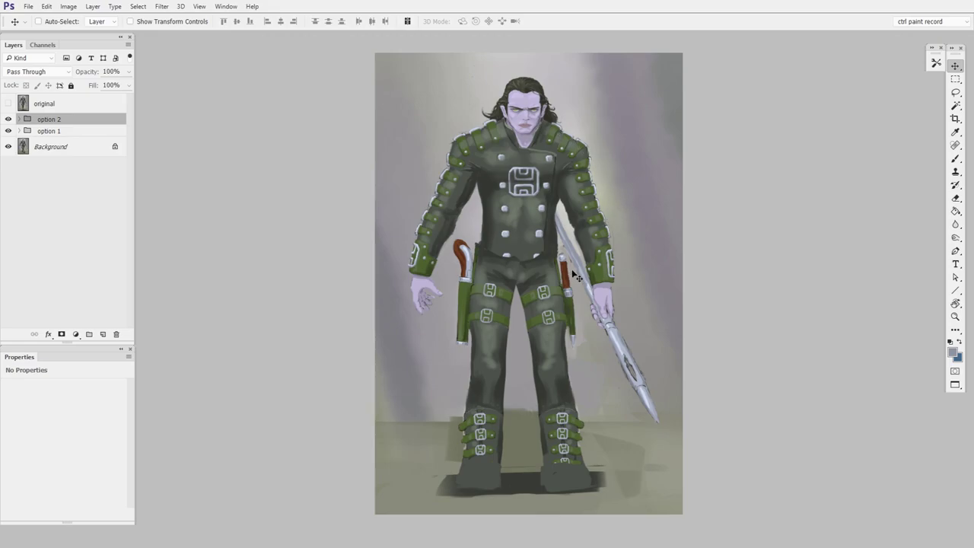
left_click_drag(606, 455, 552, 355)
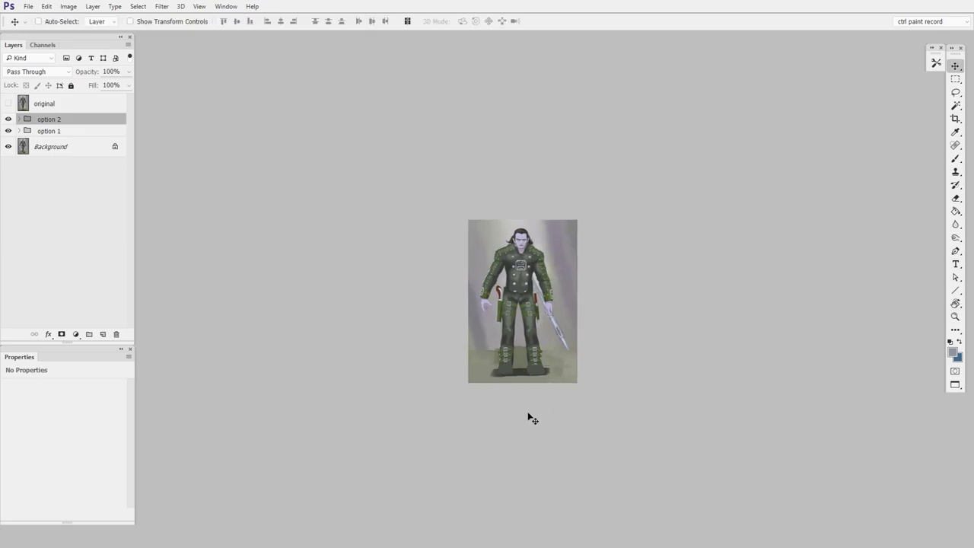
left_click(8, 103)
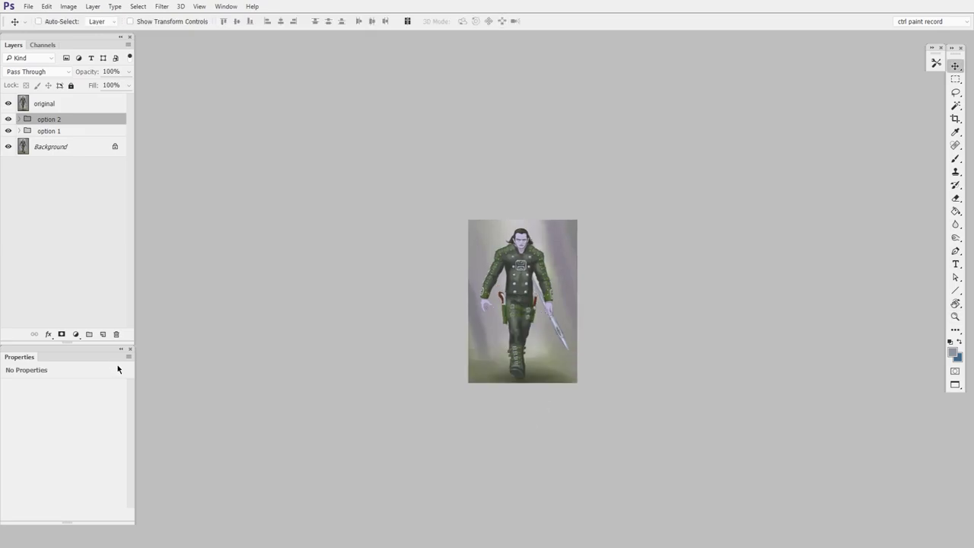
left_click(8, 103)
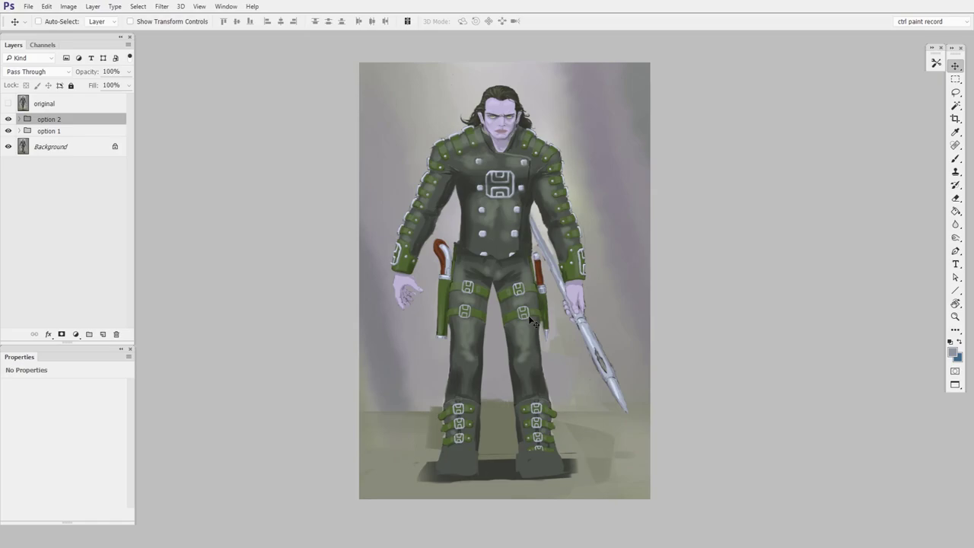
left_click(8, 103)
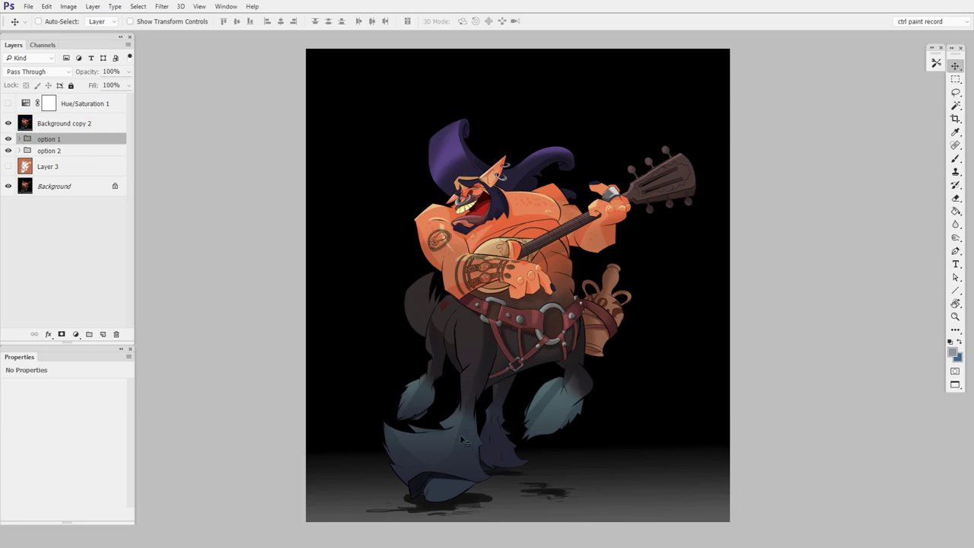
key("z")
left_click(609, 414)
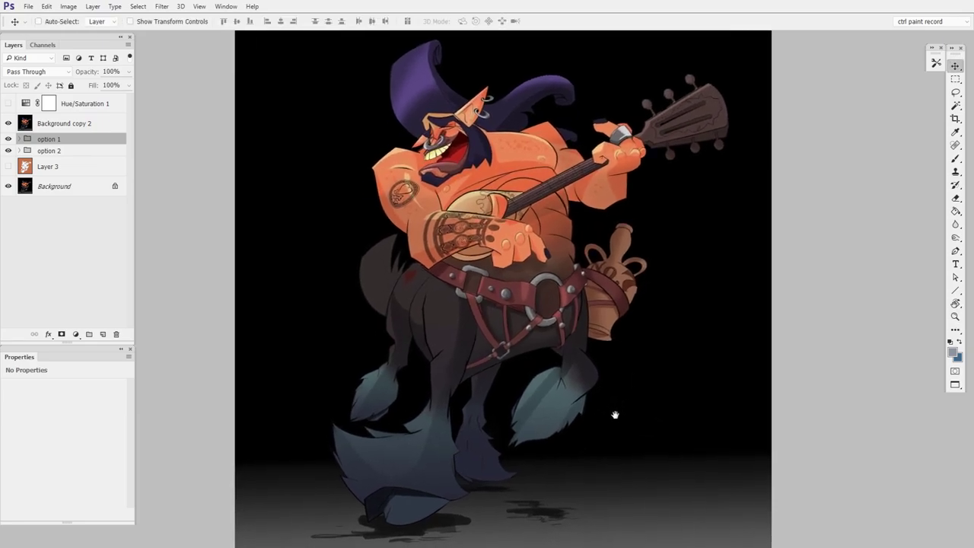
key("ctrl+minus")
key("ctrl+minus")
key("ctrl+minus")
key("ctrl+minus")
key("ctrl+minus")
key("ctrl+minus")
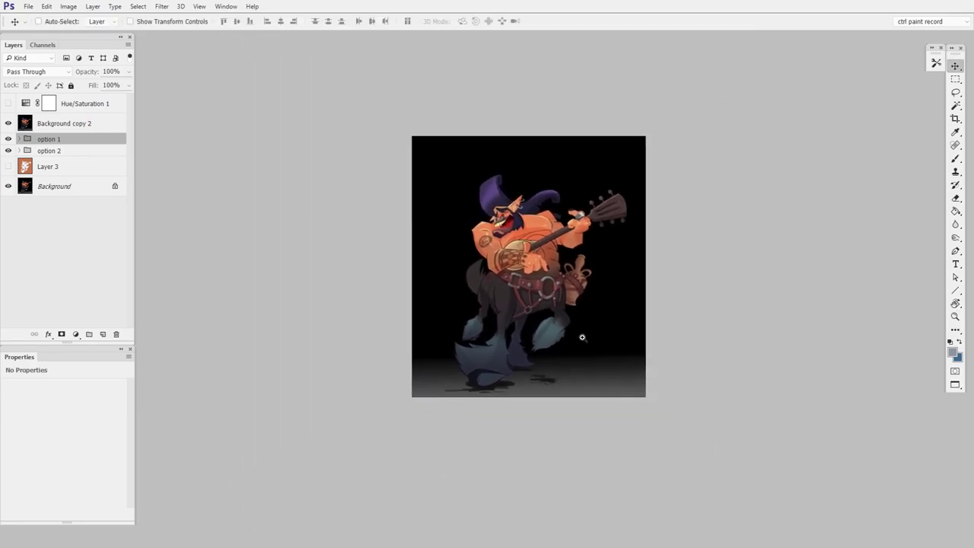
key("ctrl+minus")
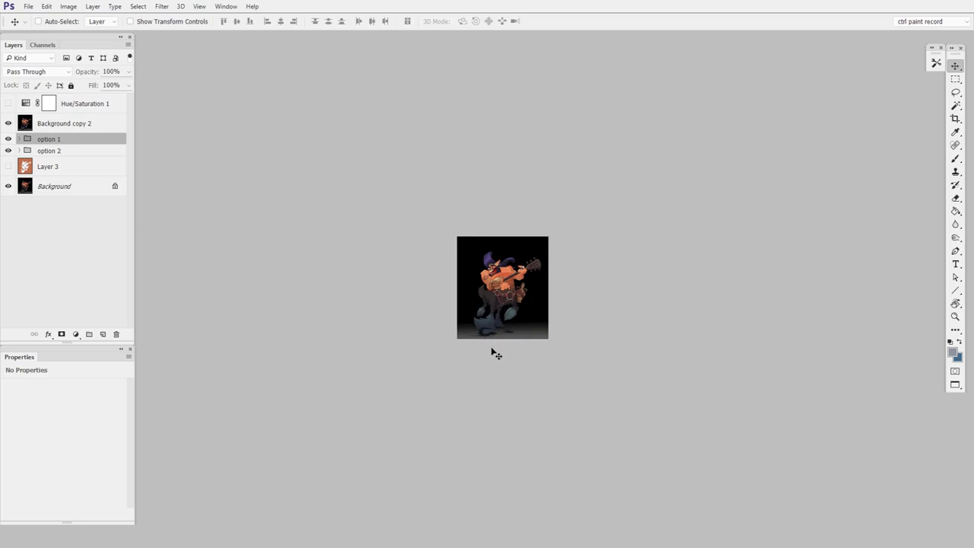
left_click_drag(483, 363, 642, 365)
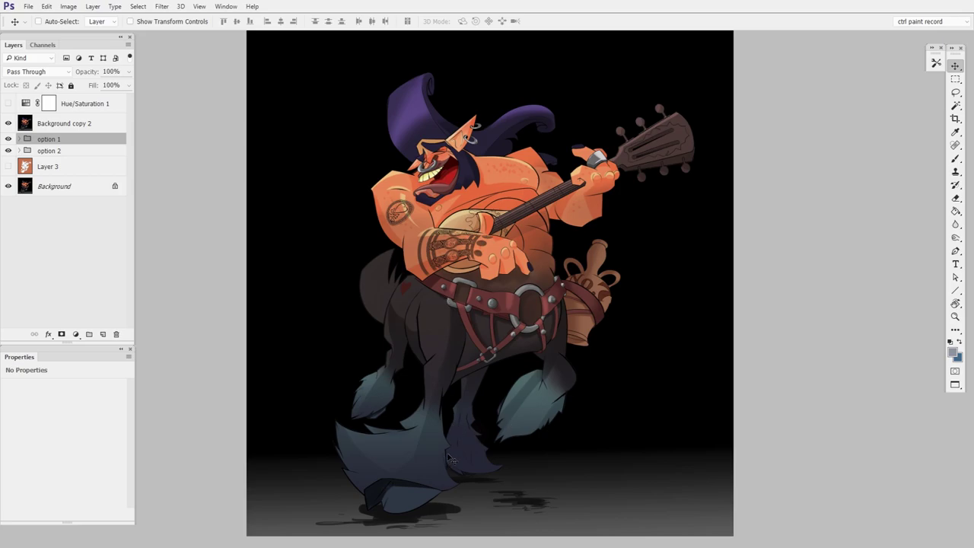
Step: Hide Background copy 2, then zoom out and back in until the centaur fills the window height
left_click(9, 124)
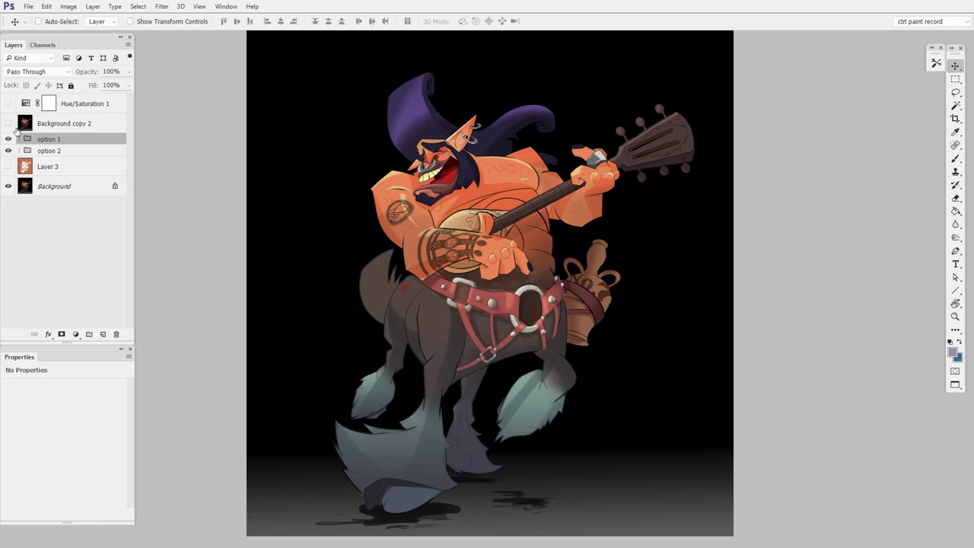
key("z")
left_click_drag(653, 405, 530, 433)
left_click_drag(534, 322, 594, 322)
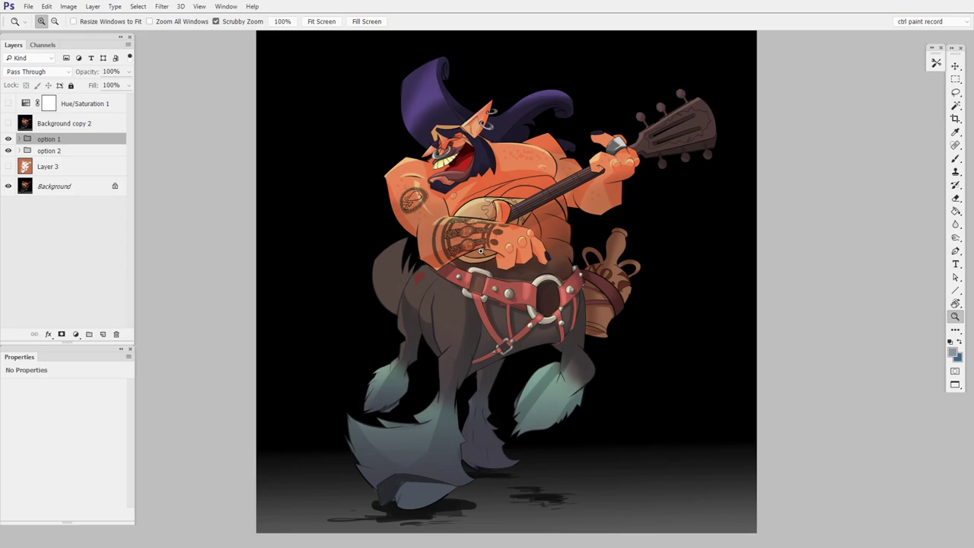
left_click(9, 124)
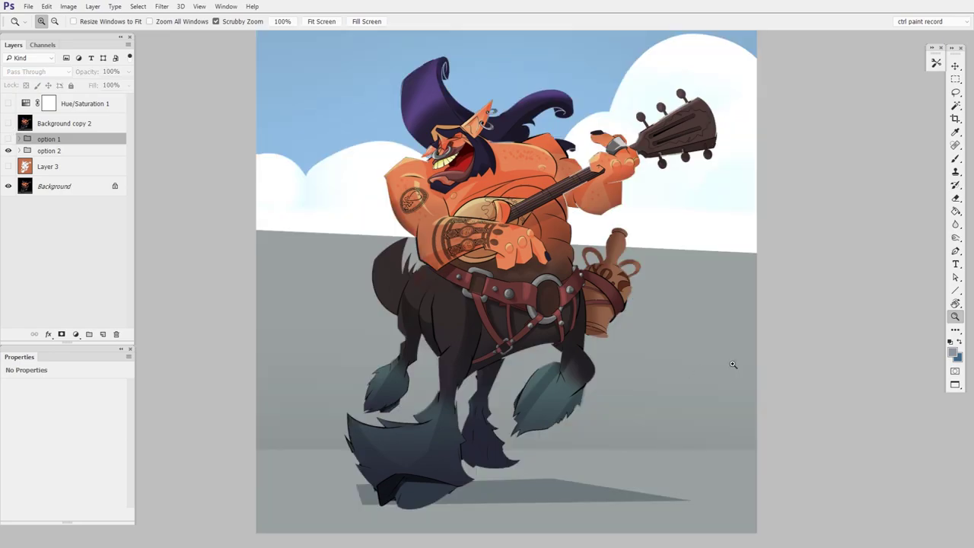
left_click_drag(731, 363, 672, 391)
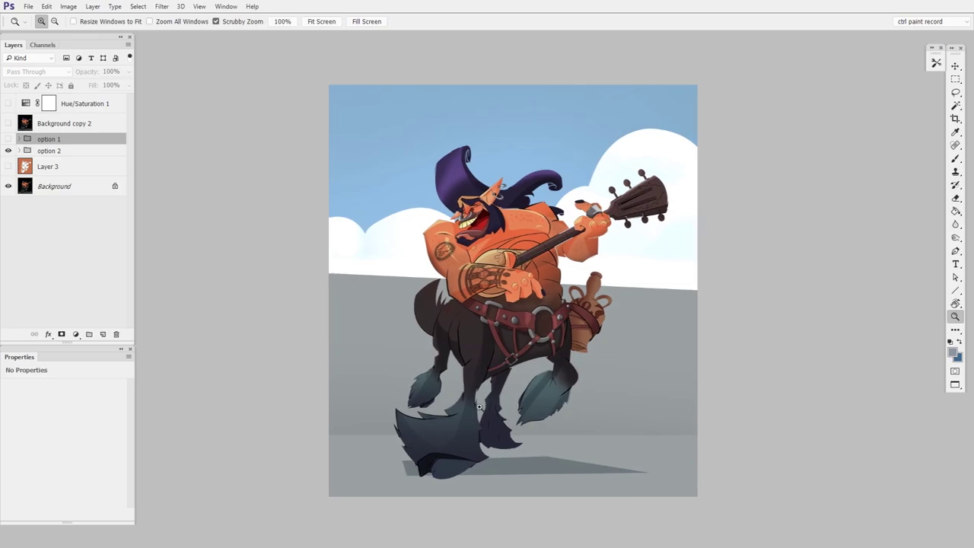
left_click_drag(537, 360, 583, 287)
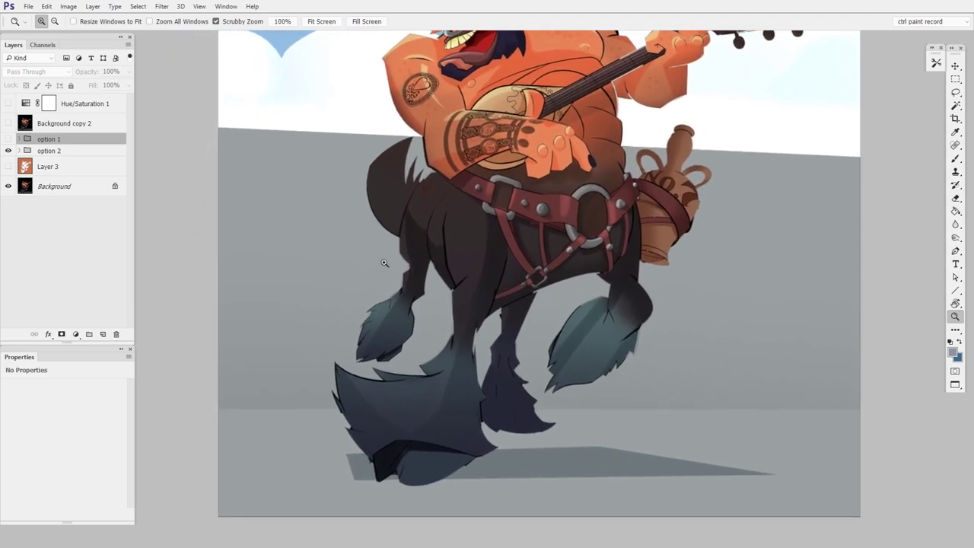
left_click_drag(621, 282, 562, 268)
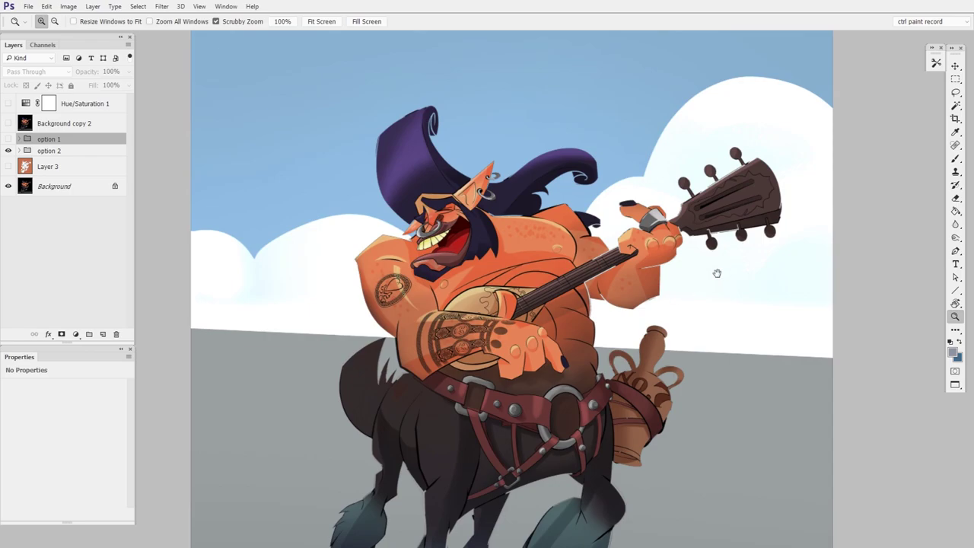
left_click(715, 274)
left_click(670, 290)
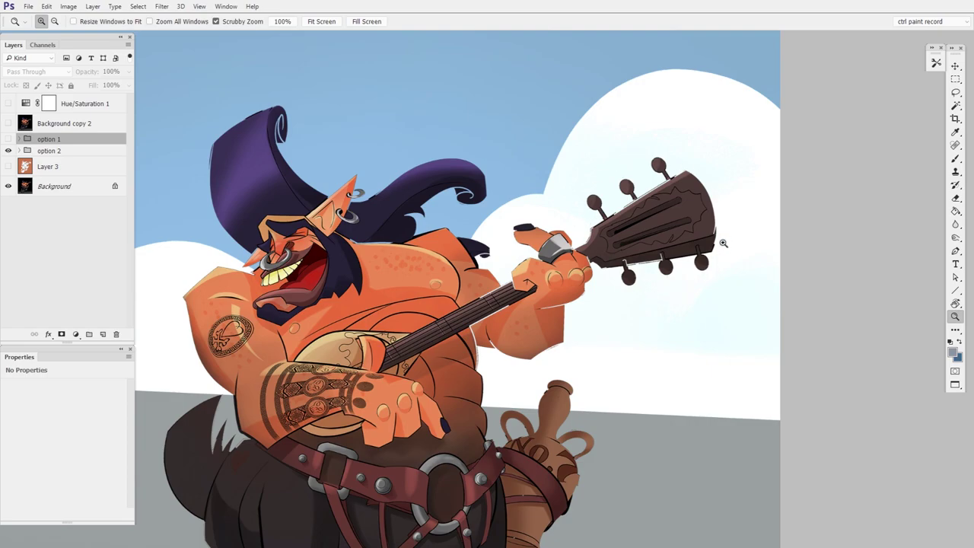
left_click_drag(687, 290, 614, 304)
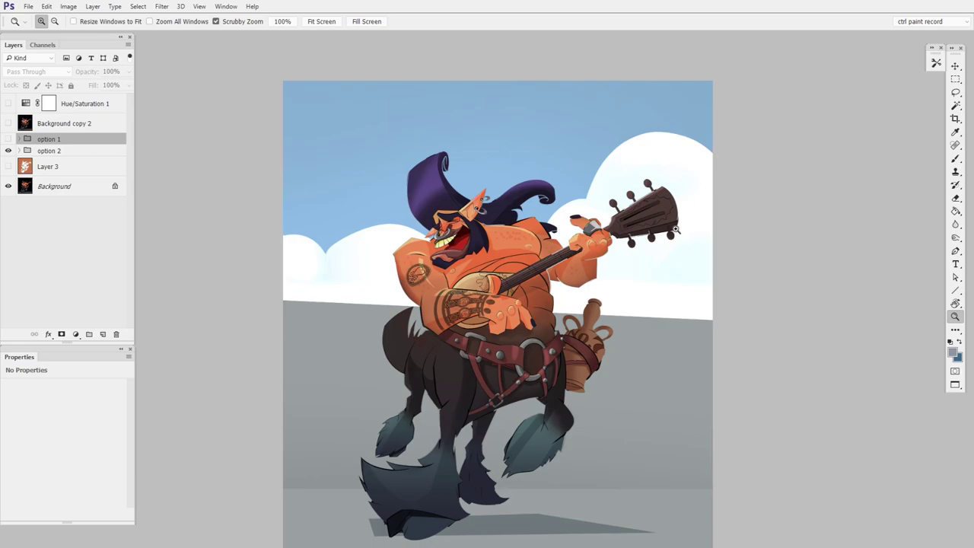
left_click(689, 229)
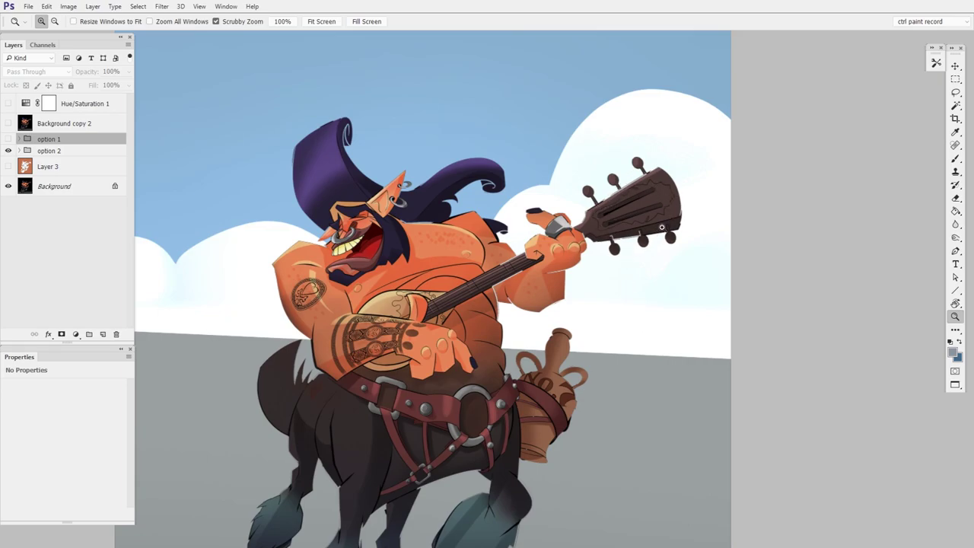
left_click(600, 323, "alt")
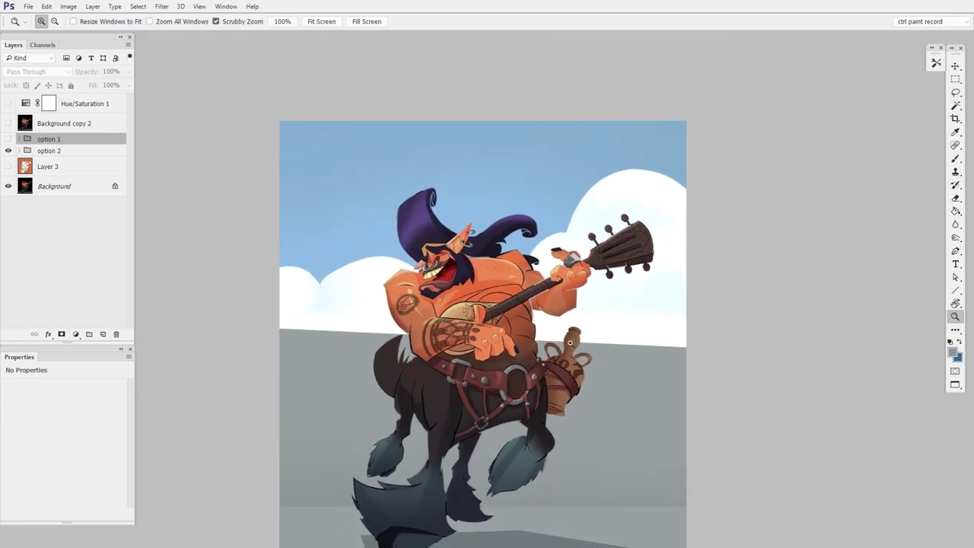
left_click_drag(570, 343, 576, 307)
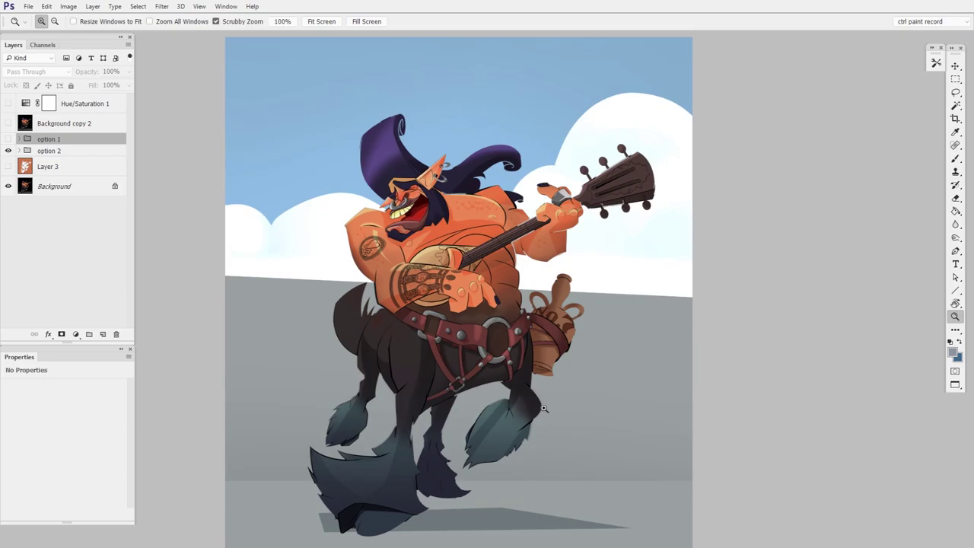
left_click(8, 123)
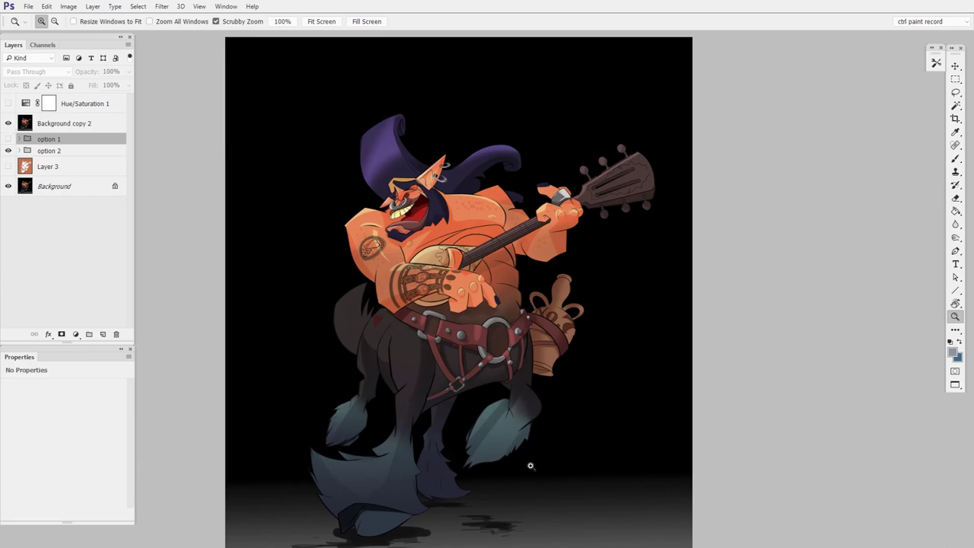
left_click(9, 123)
left_click(9, 138)
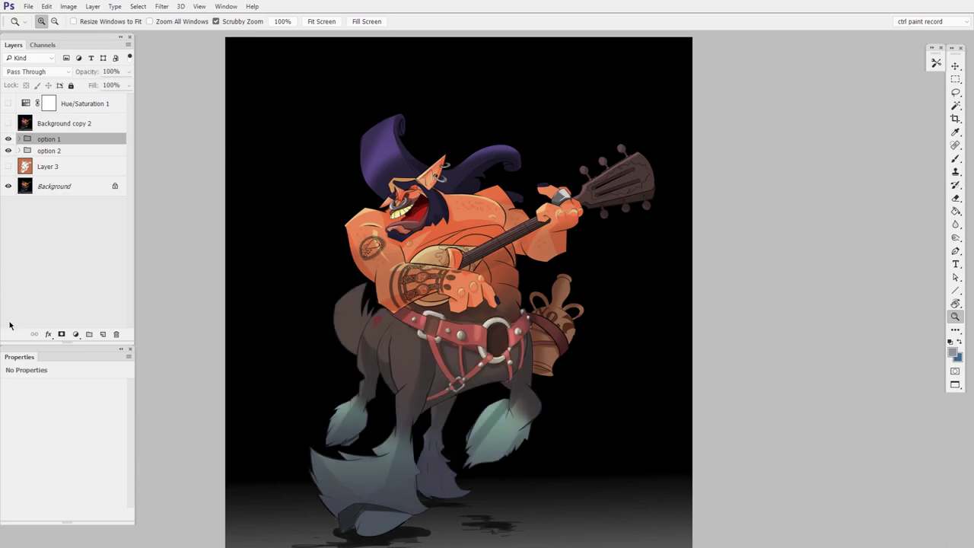
left_click(8, 139)
left_click(8, 166)
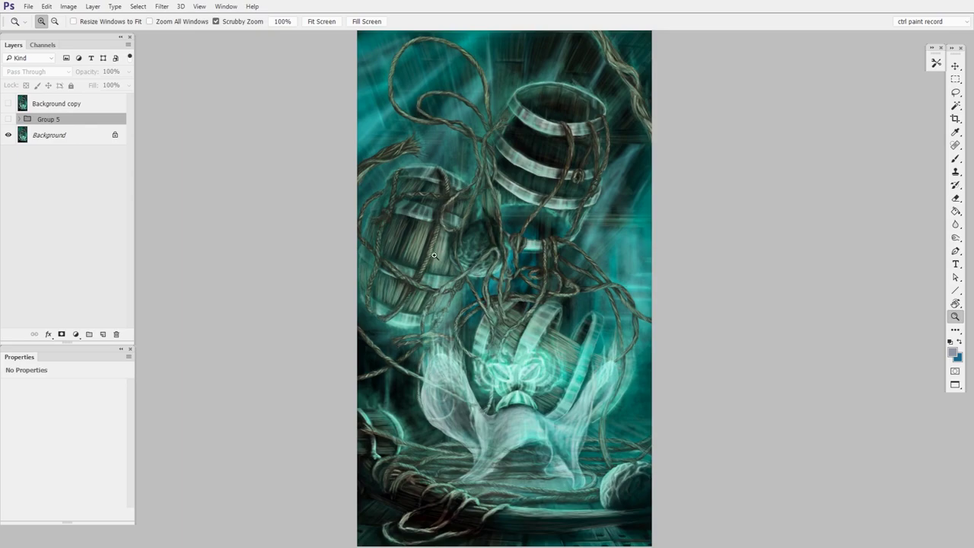
Step: Zoom around the barrel painting and toggle Group 5 on, off, and on again to compare
left_click_drag(435, 256, 582, 65)
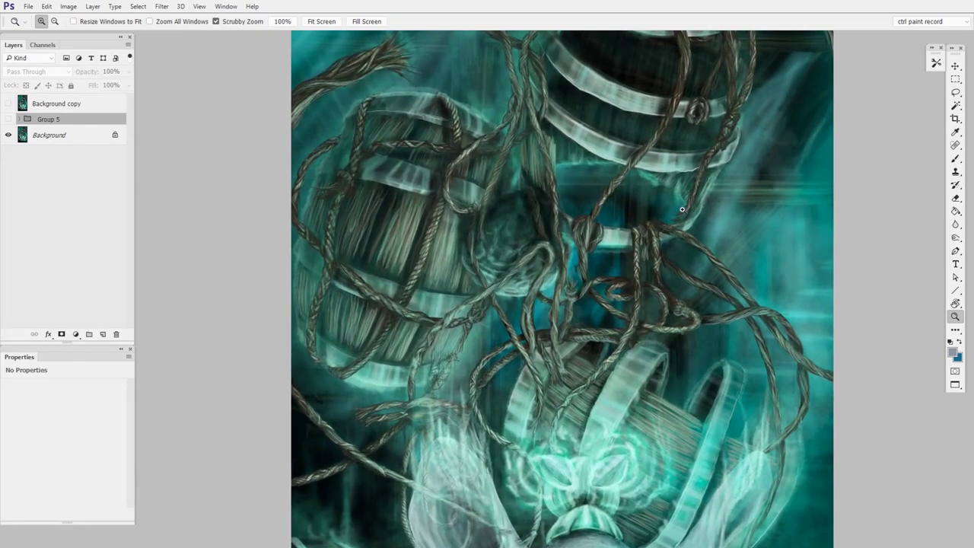
mouse_move(698, 359)
left_mouse_down()
mouse_move(558, 352)
mouse_move(574, 350)
left_mouse_up()
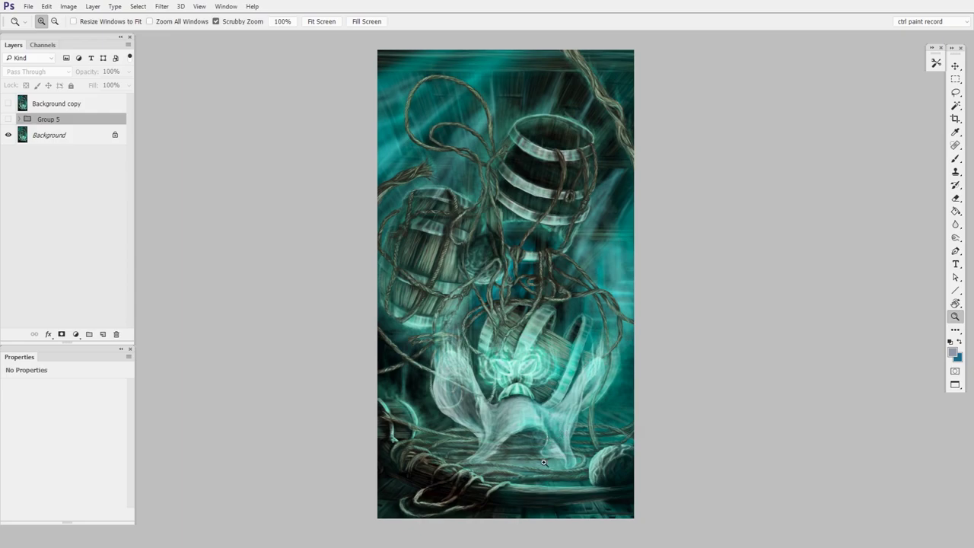
left_click(8, 120)
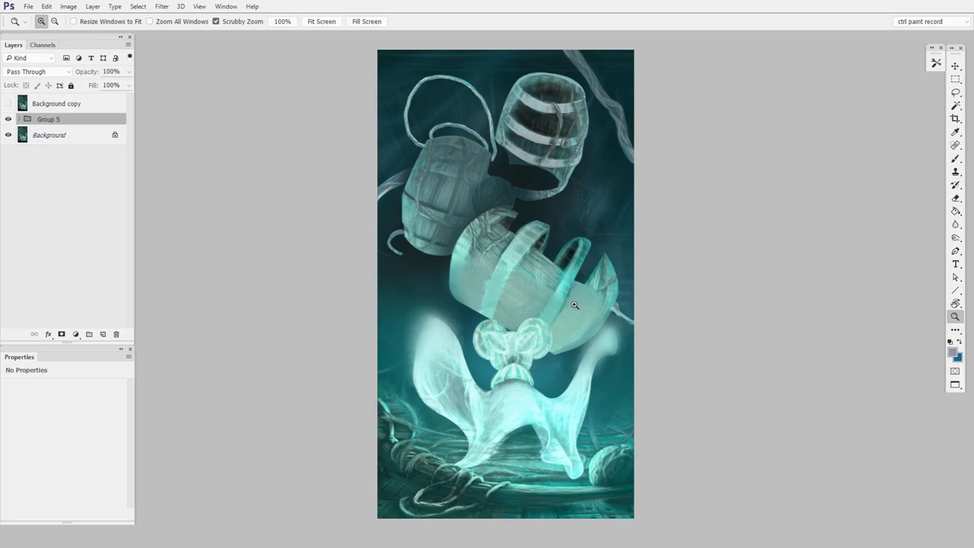
left_click(11, 120)
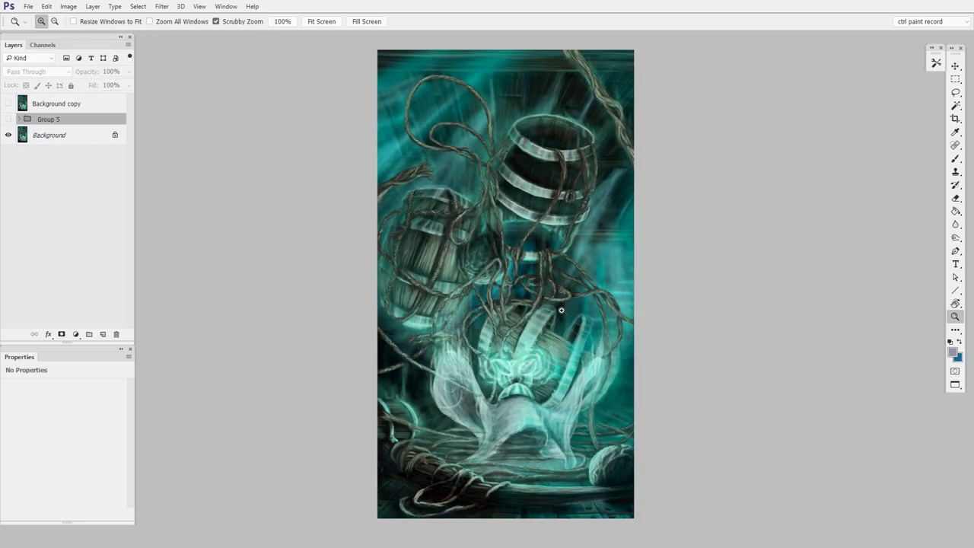
left_click(8, 119)
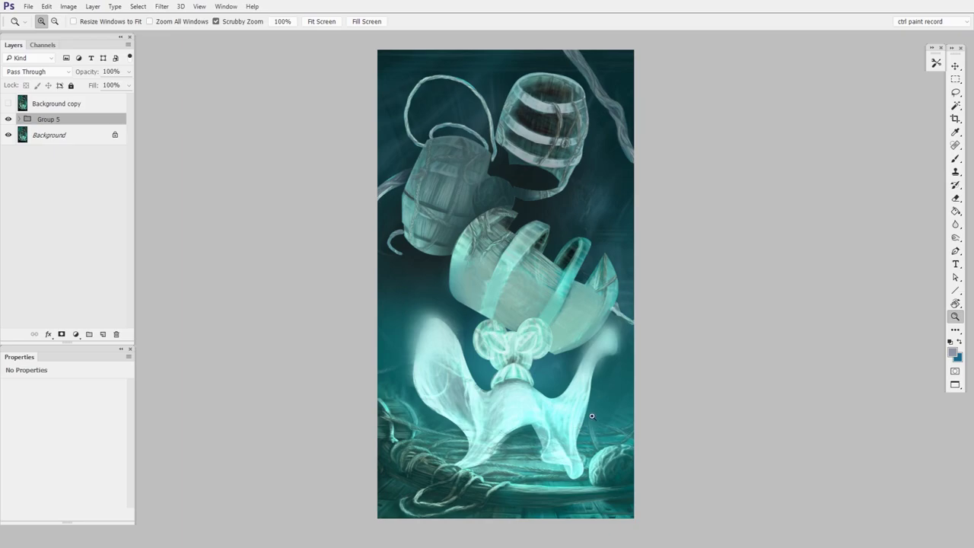
Step: Briefly show Background copy, hide it again, and zoom in on the lower barrel
left_click(8, 103)
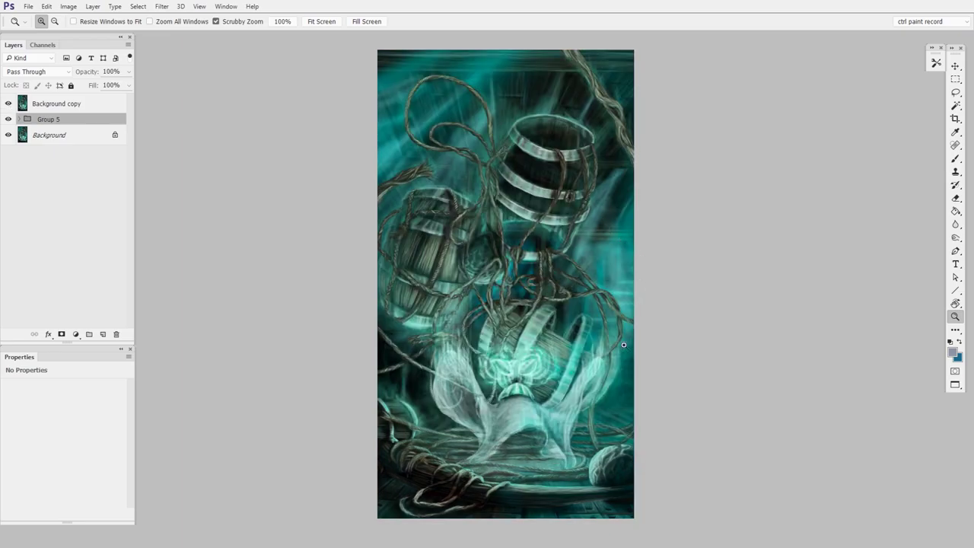
left_click(9, 103)
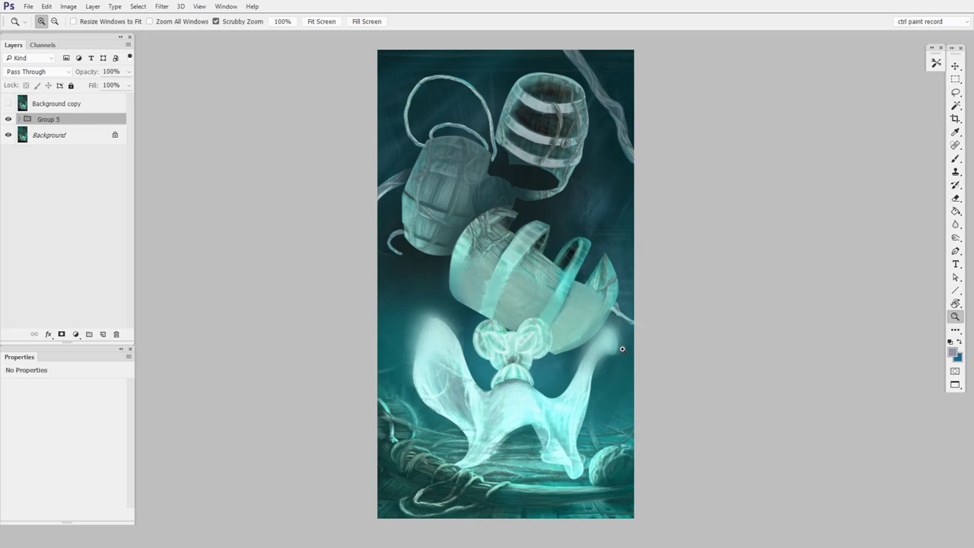
left_click(484, 229)
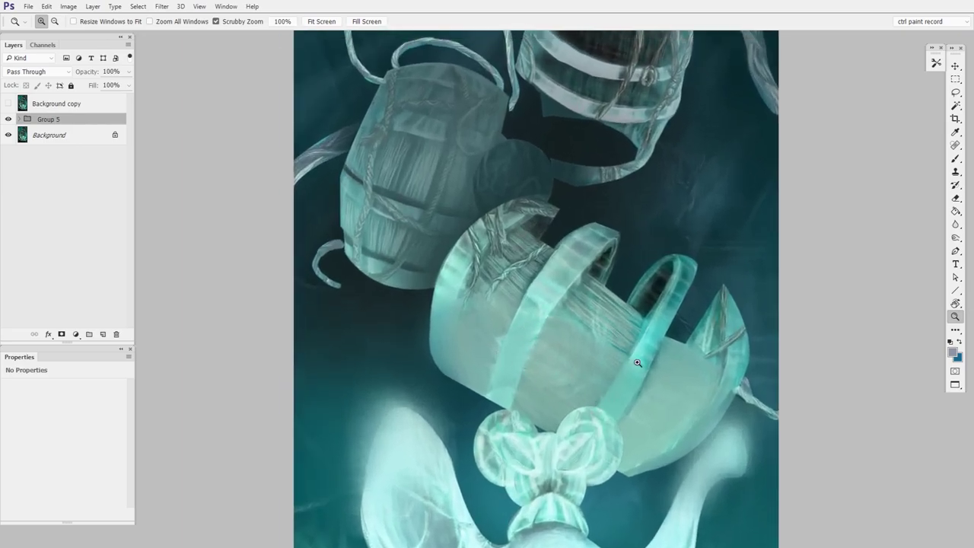
Step: Pan across the barrels, zoom back out, and toggle the rope-covered Background copy on and off
left_click_drag(658, 343, 596, 400)
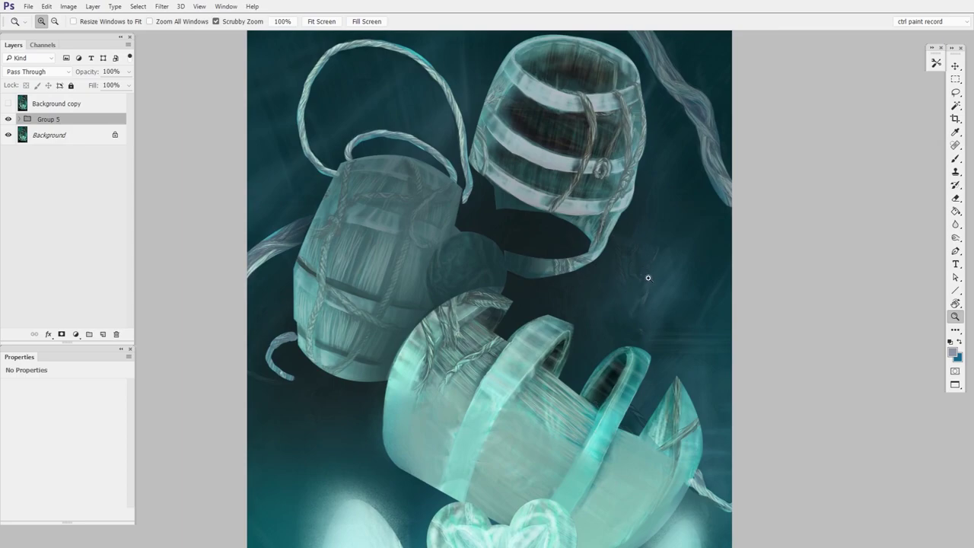
left_click_drag(656, 265, 637, 299)
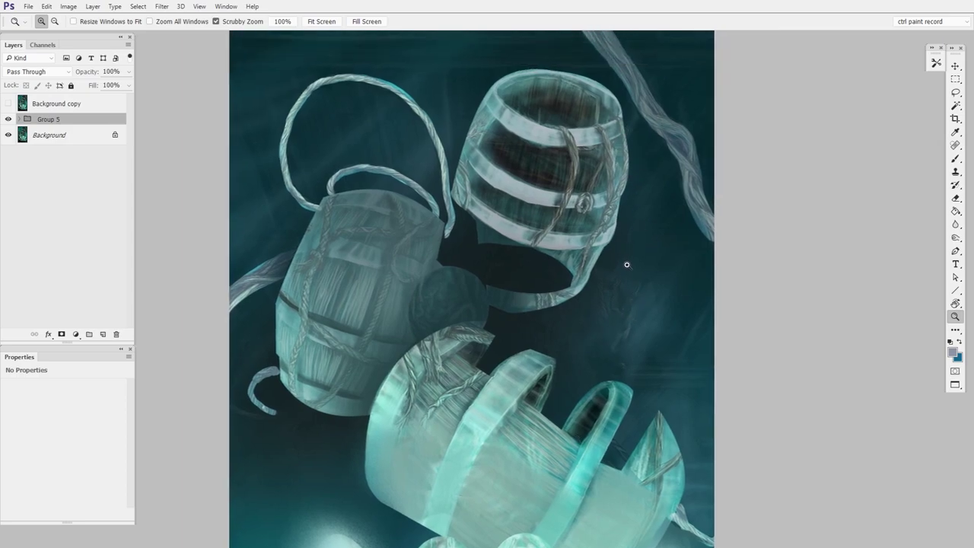
left_click(665, 261, "alt")
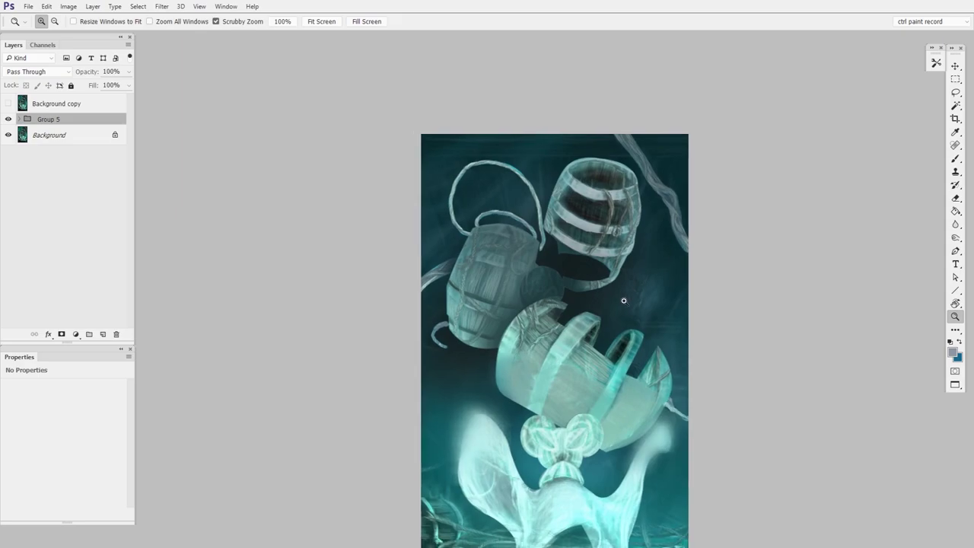
left_click_drag(670, 411, 609, 316)
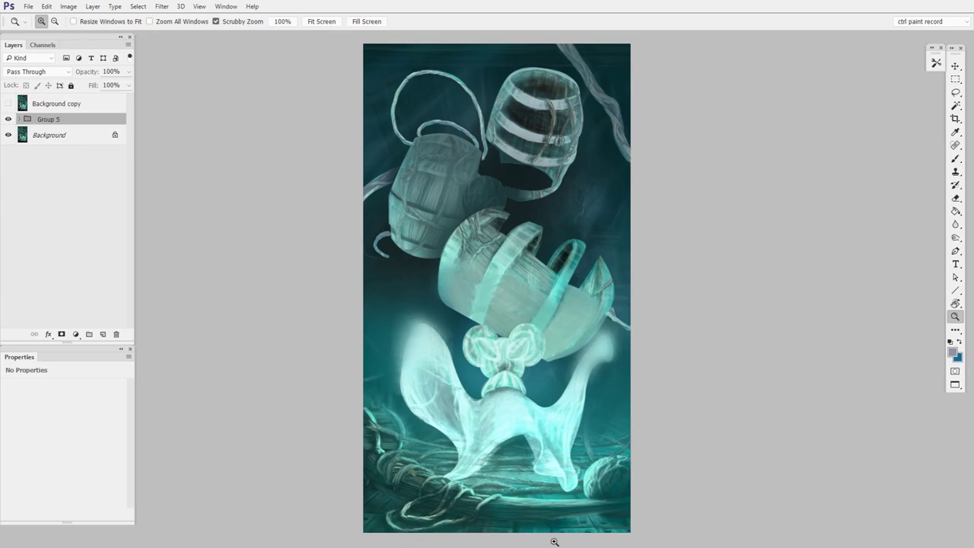
left_click(9, 104)
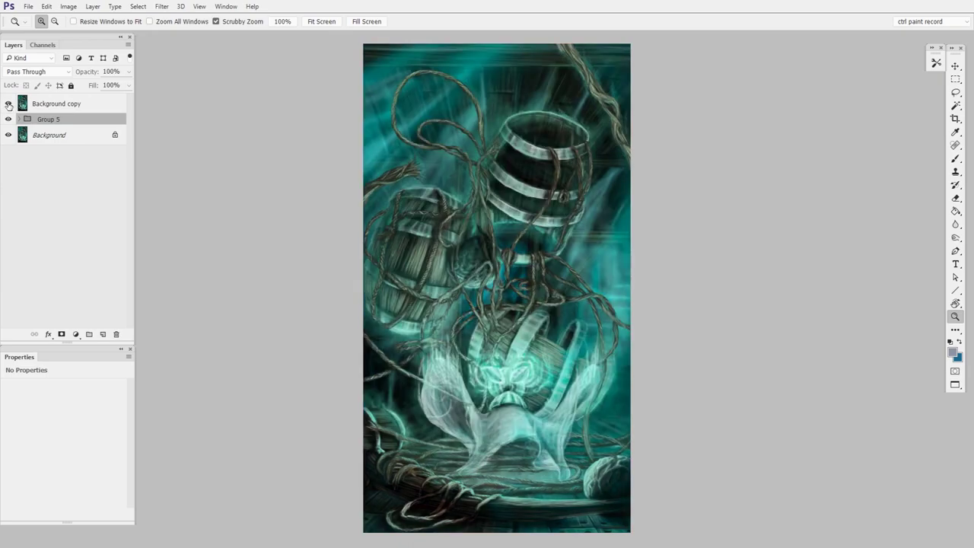
left_click(9, 104)
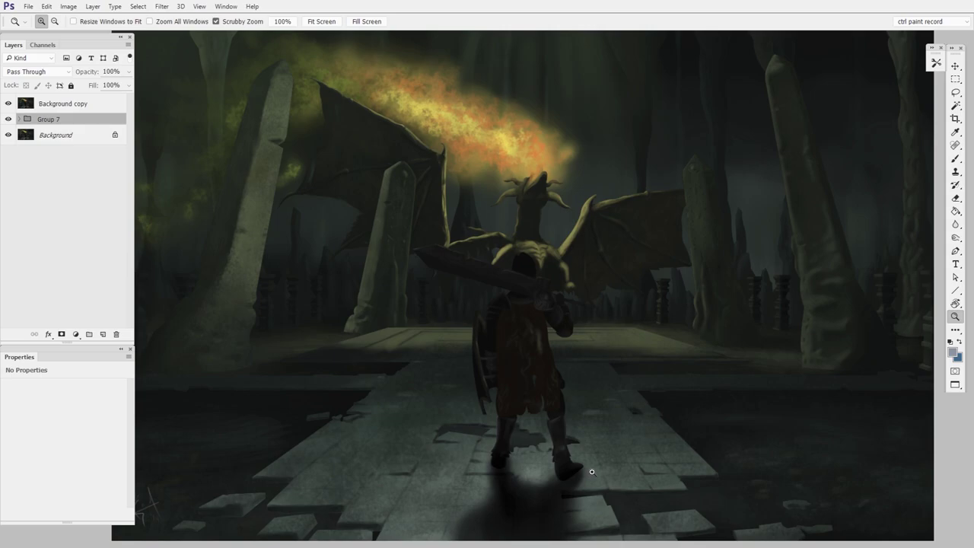
left_click_drag(611, 335, 590, 361)
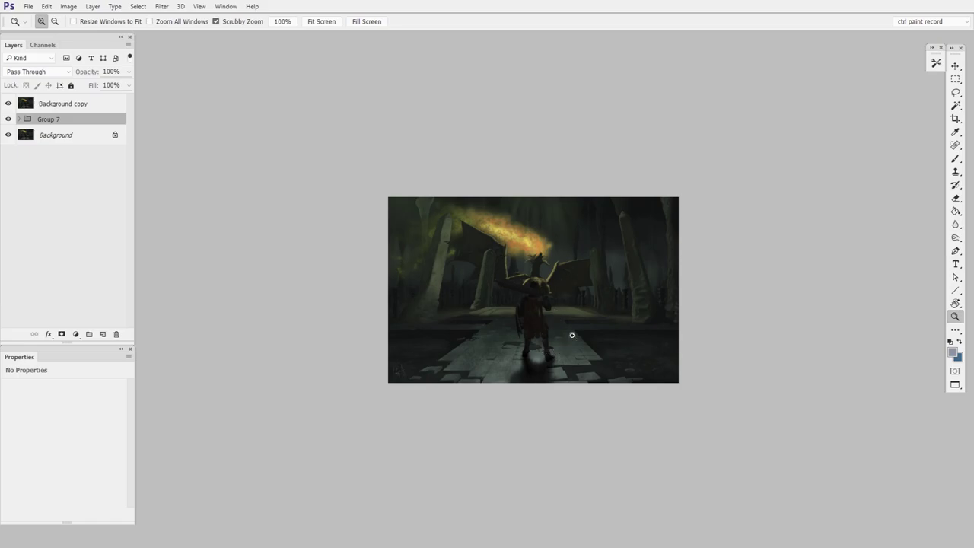
left_click_drag(563, 336, 588, 399)
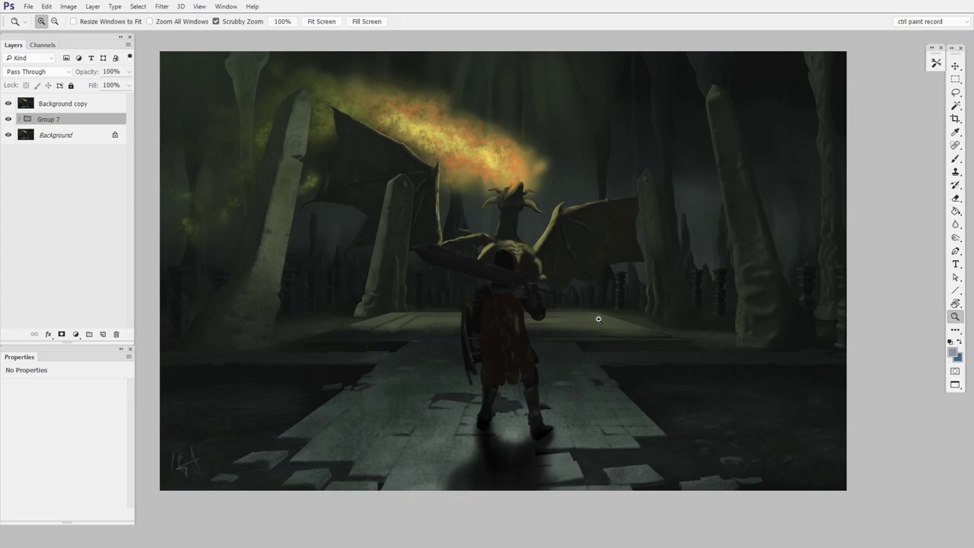
Step: Hide Background copy to reveal the warmer paintover, then toggle it once to compare
left_click(8, 104)
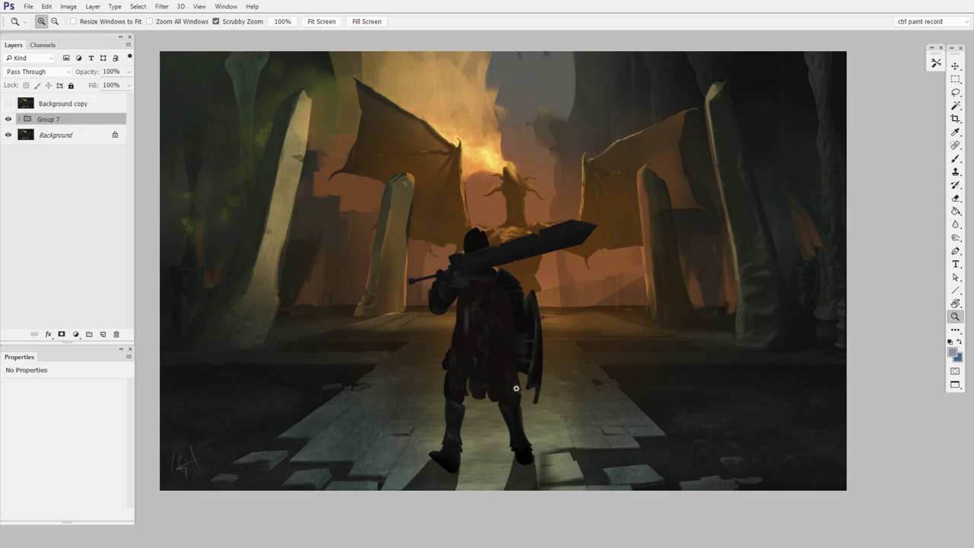
left_click(7, 103)
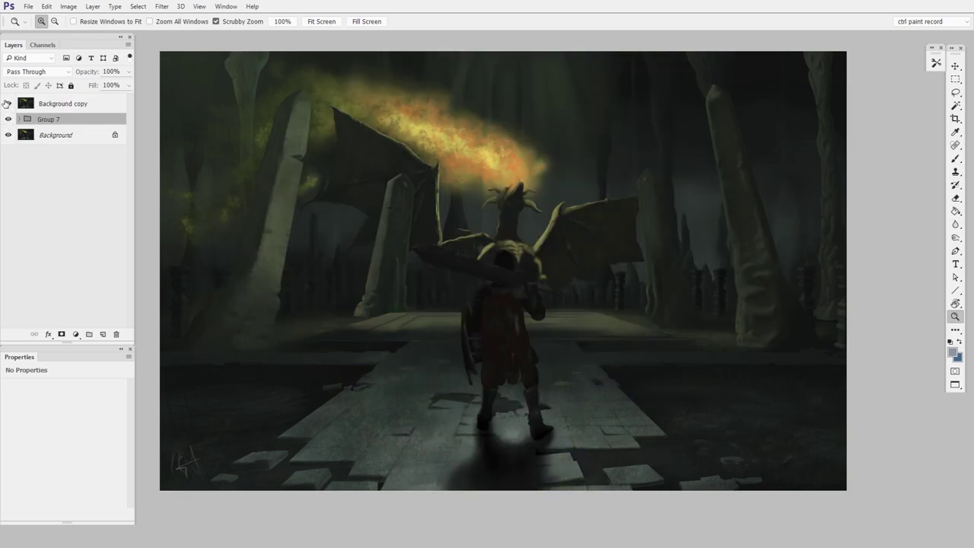
left_click(7, 104)
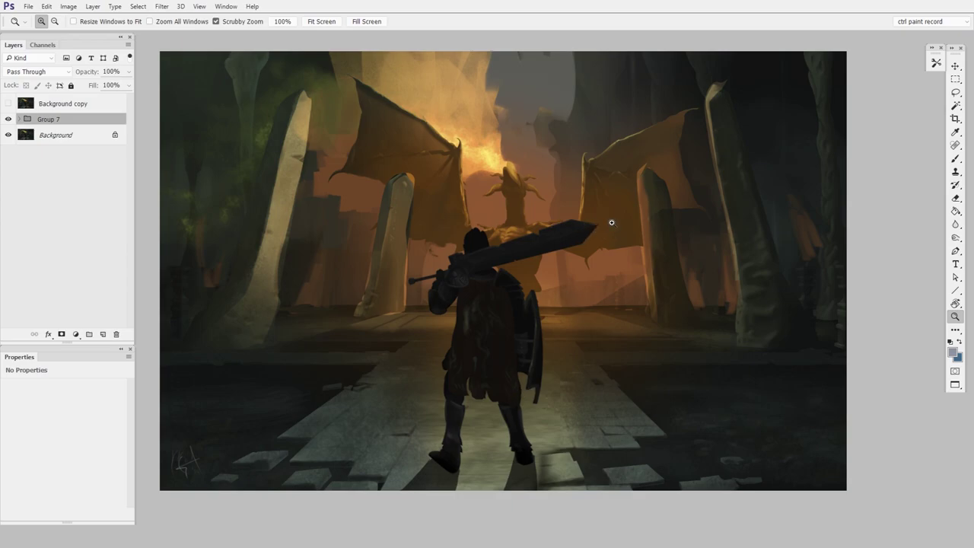
Step: Zoom in on the knight and dragon, back out, and compare original versus paintover twice more
left_click(469, 206)
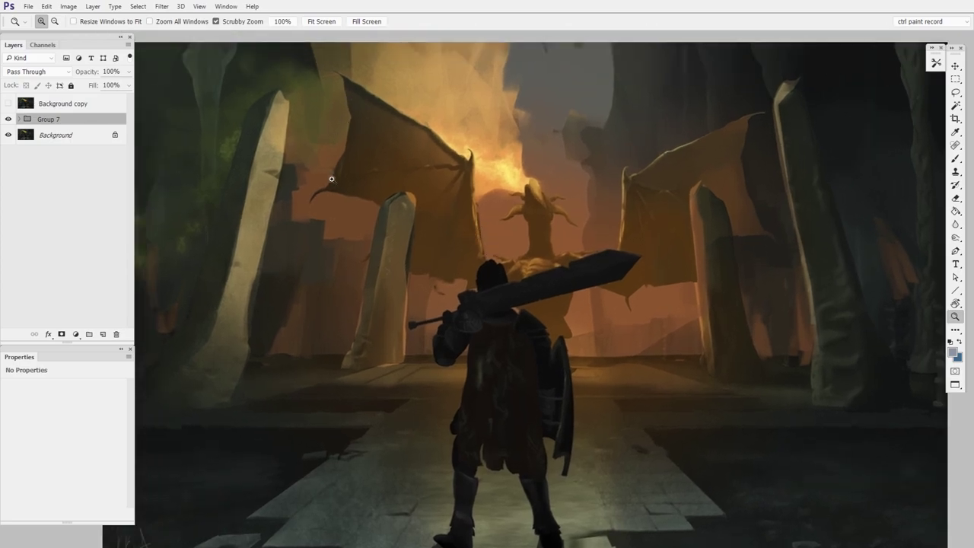
left_click(632, 318)
left_click(562, 359, "alt")
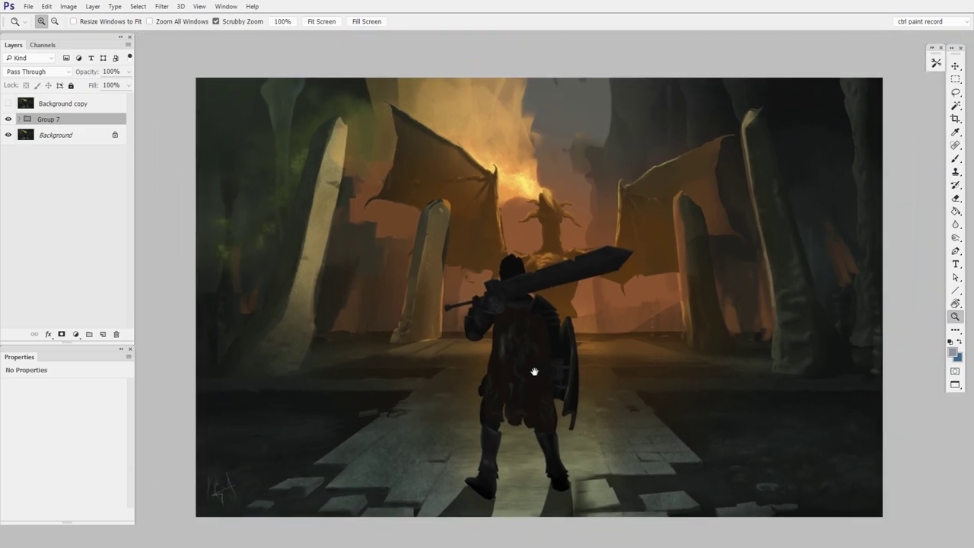
left_click(9, 104)
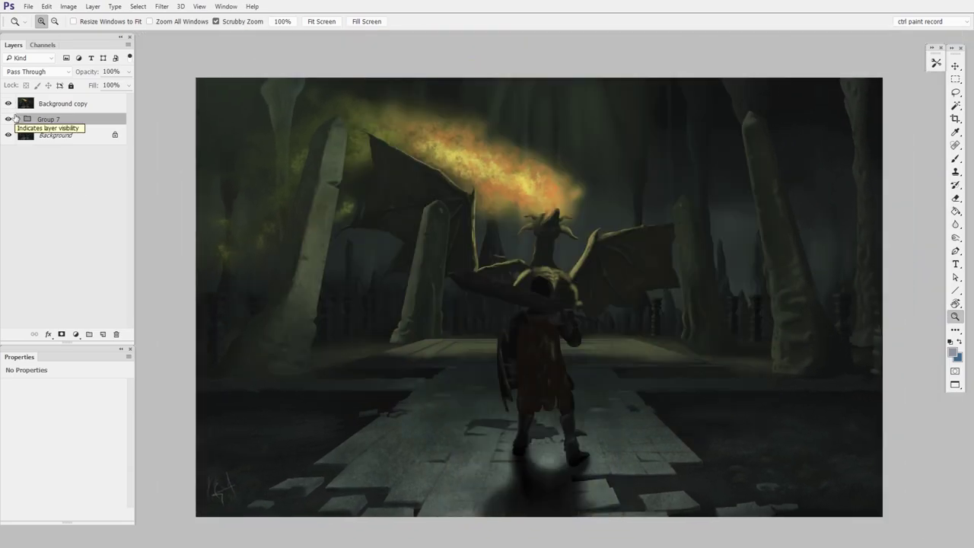
left_click(9, 104)
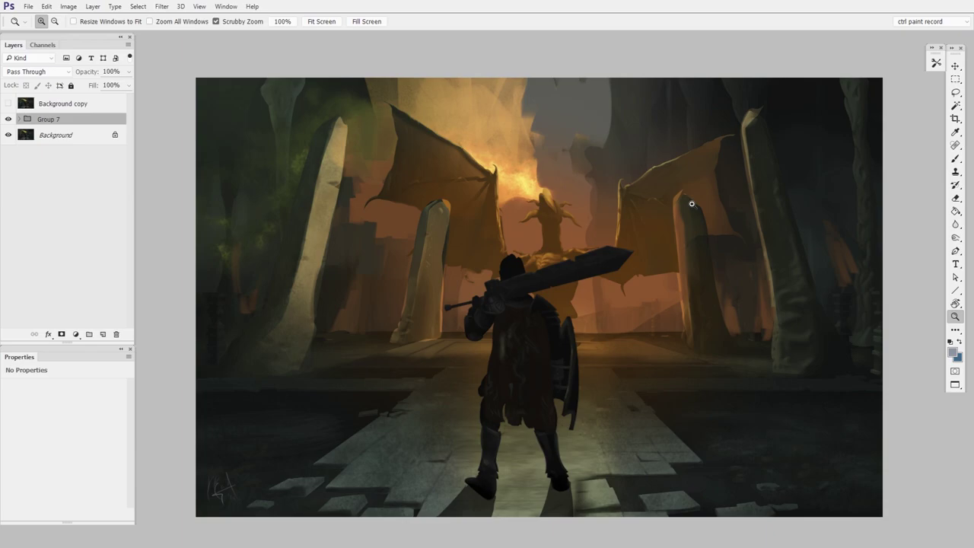
left_click(8, 104)
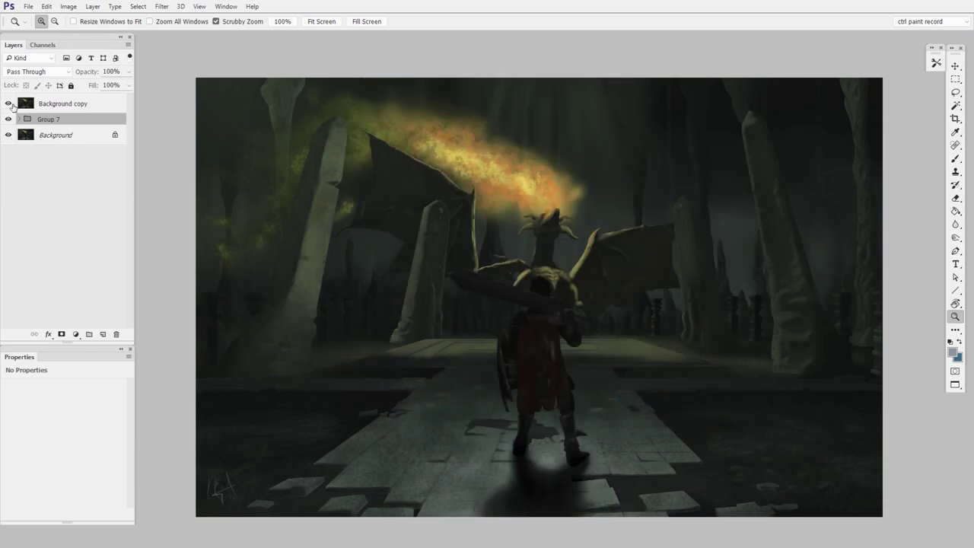
left_click(11, 105)
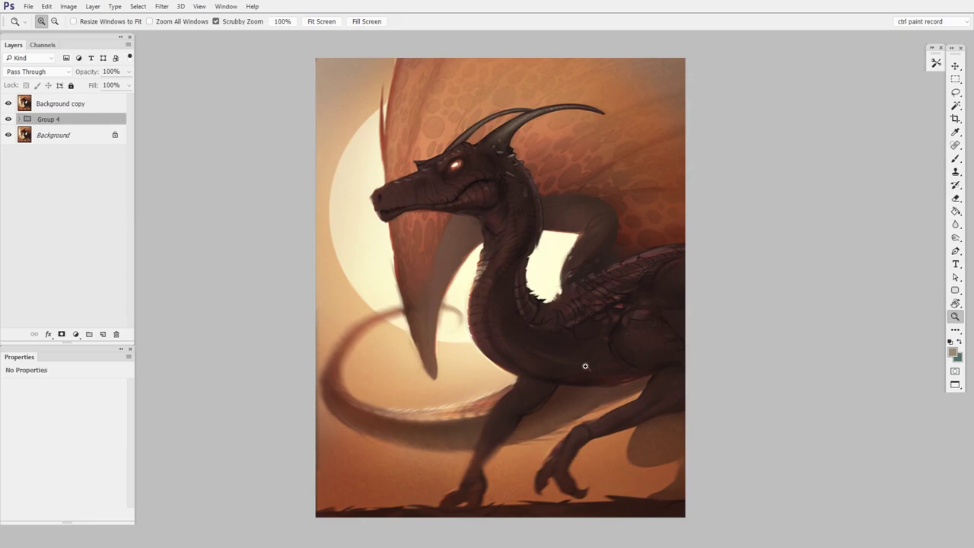
left_click_drag(634, 374, 642, 259)
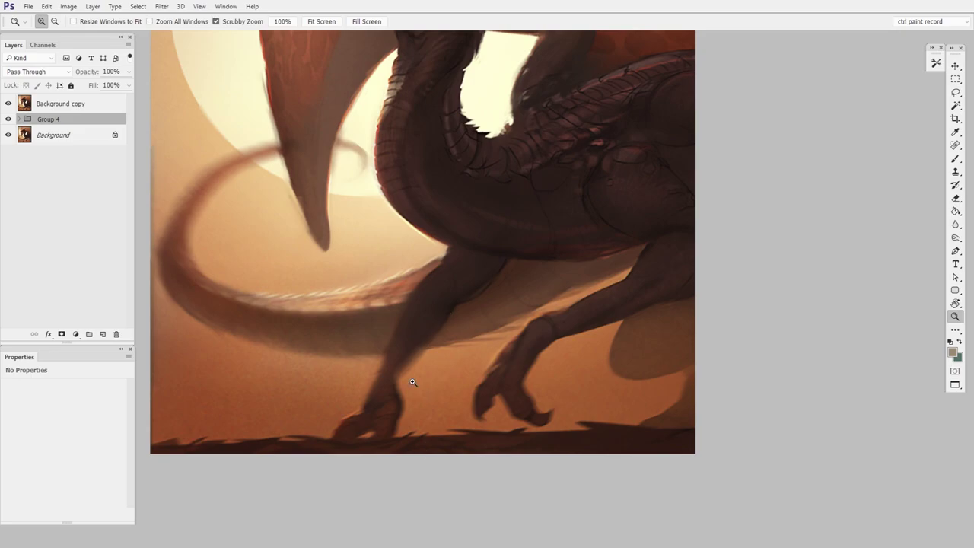
left_click_drag(624, 297, 601, 312)
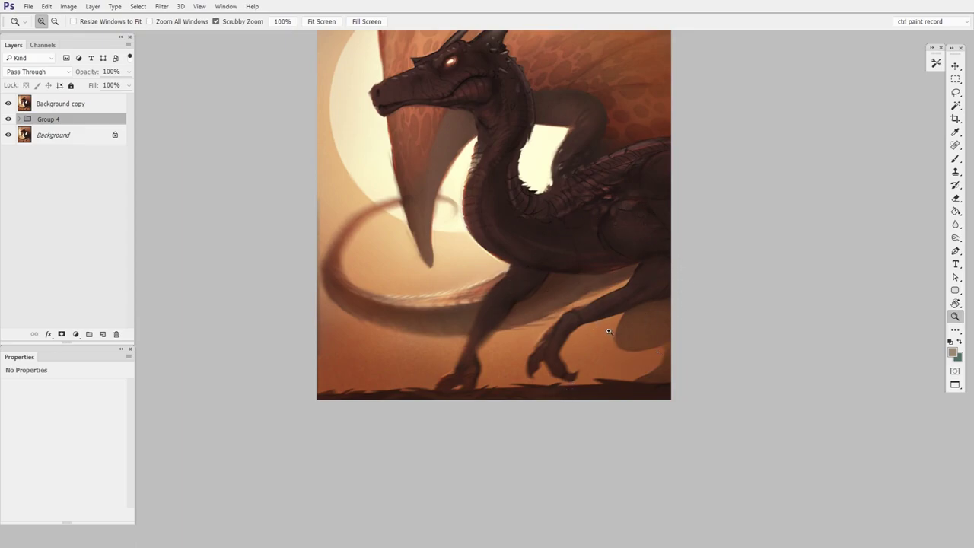
left_click(9, 103)
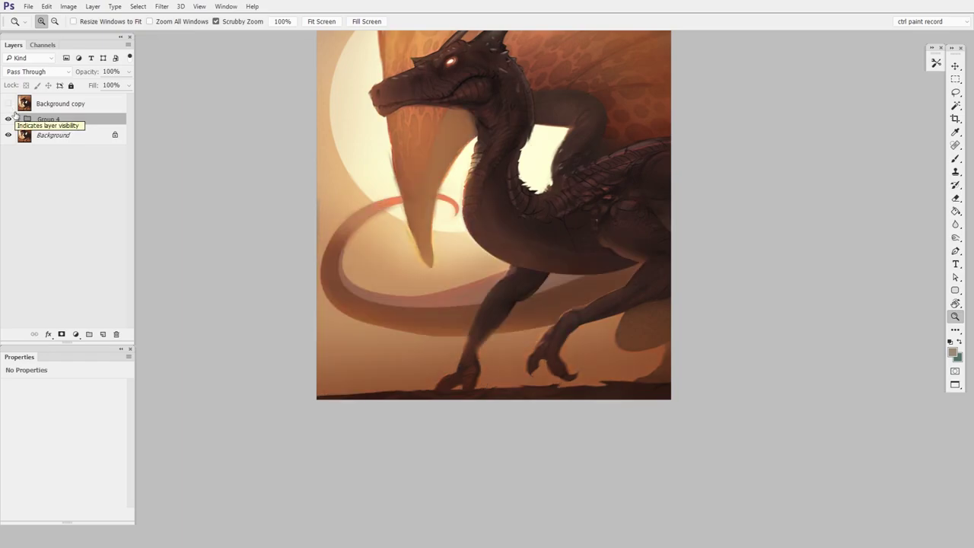
Step: Zoom in on the dragon's legs and tail, toggling Background copy on and off to compare
left_click(602, 270)
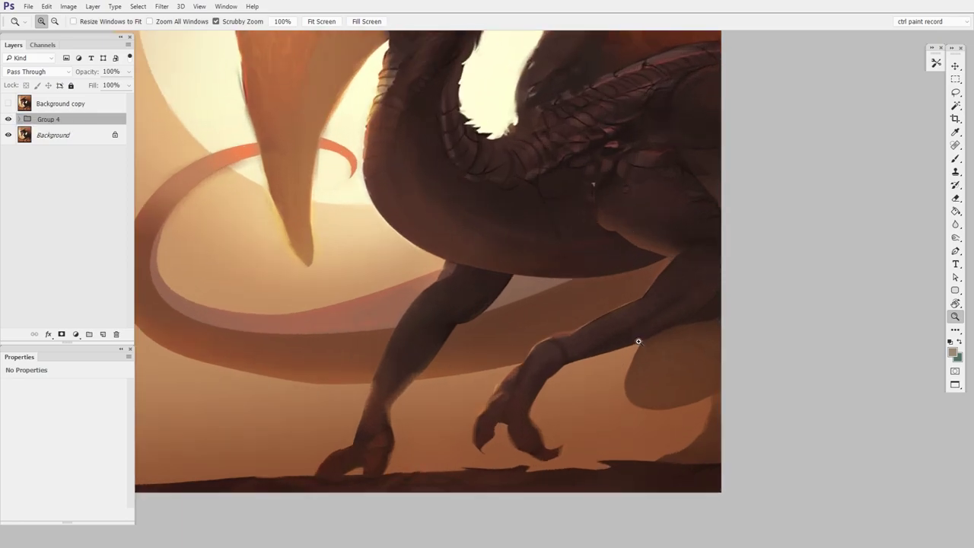
left_click_drag(657, 307, 746, 294)
left_click(618, 277)
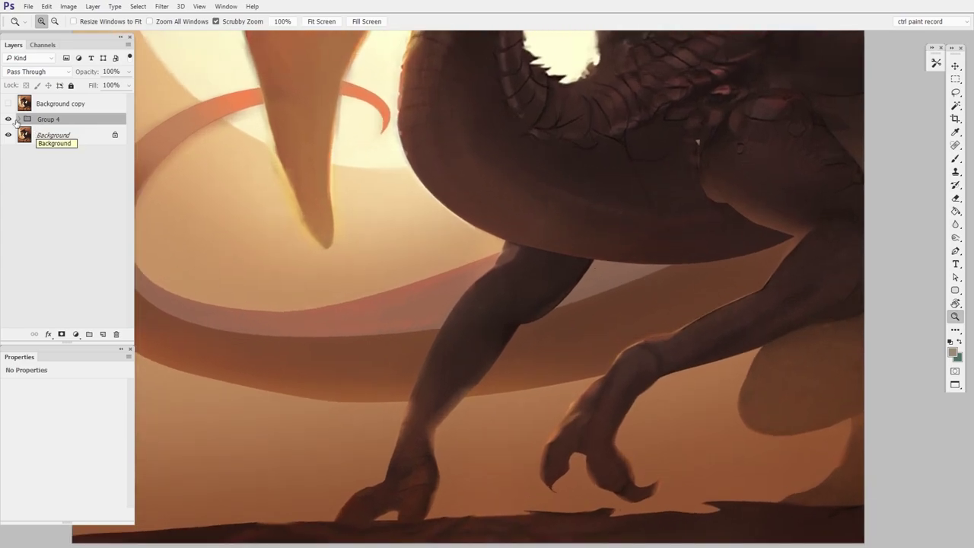
left_click(7, 104)
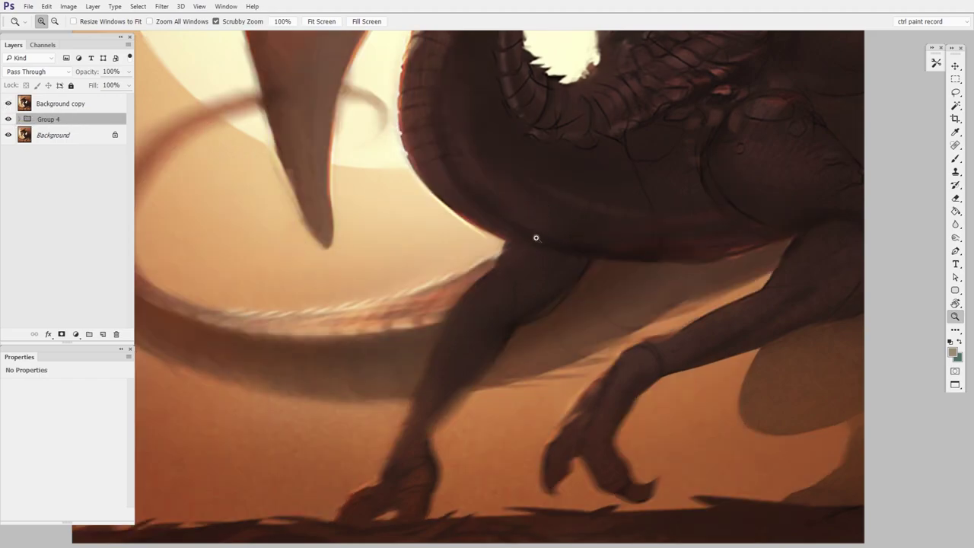
left_click(8, 104)
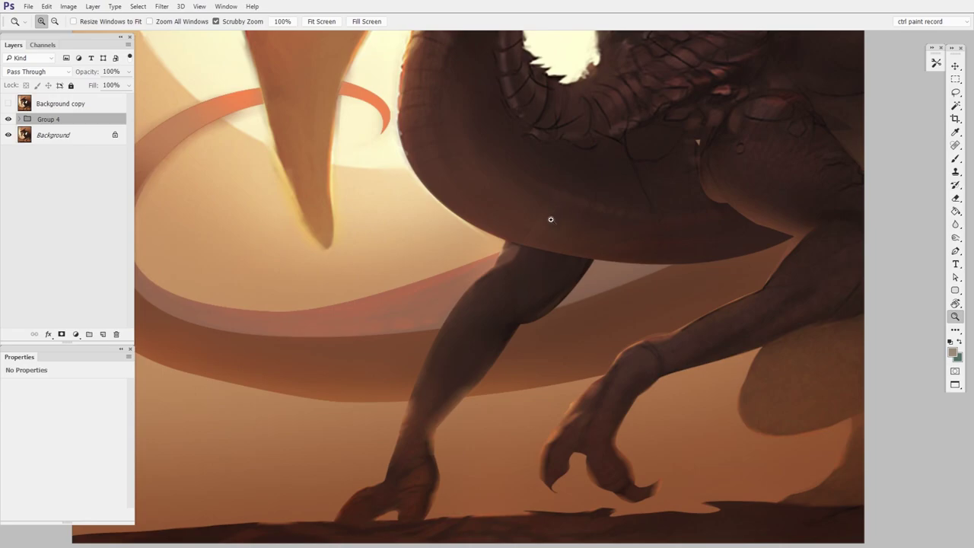
Step: Frame the hind leg closely, compare the blurred original once more, then zoom out to the whole dragon
left_click_drag(737, 289, 543, 213)
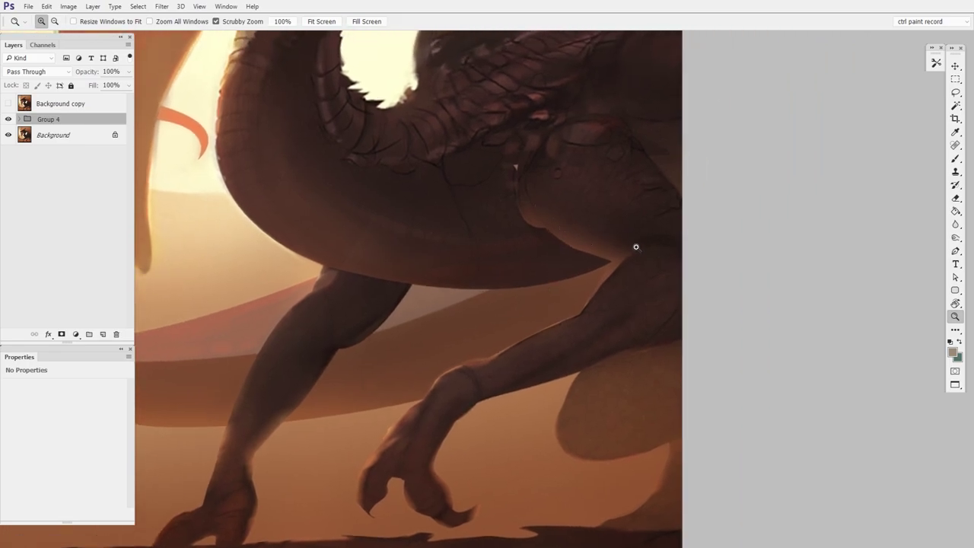
left_click_drag(536, 337, 609, 267)
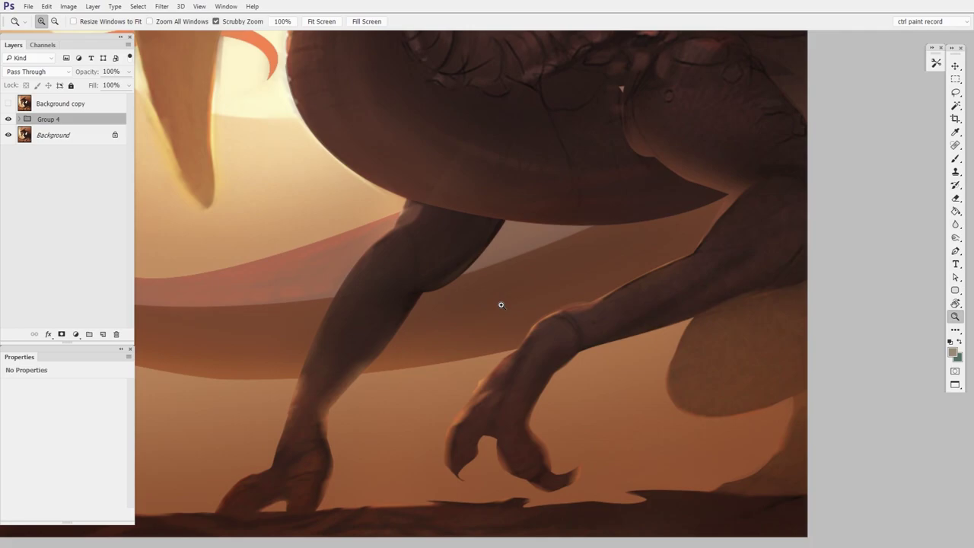
left_click_drag(526, 326, 557, 283)
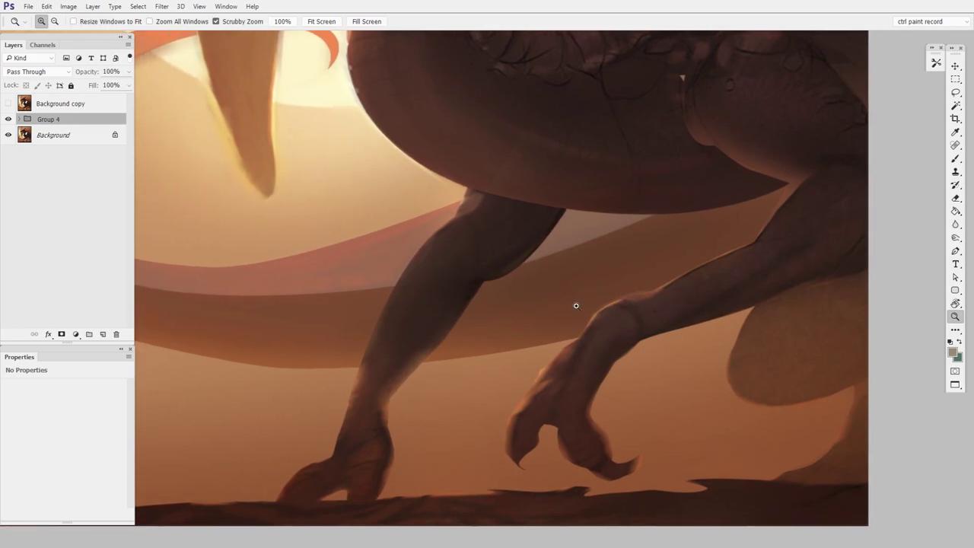
left_click(9, 104)
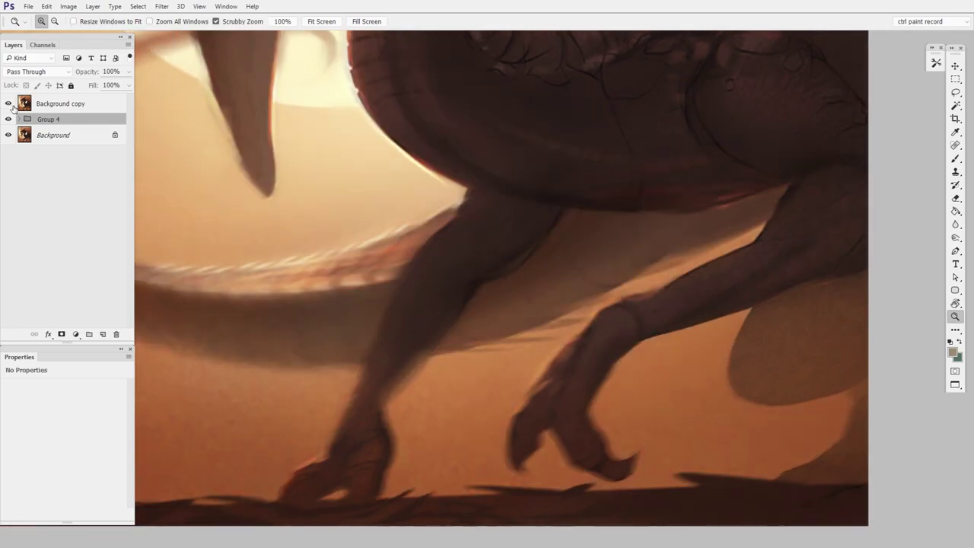
left_click(9, 105)
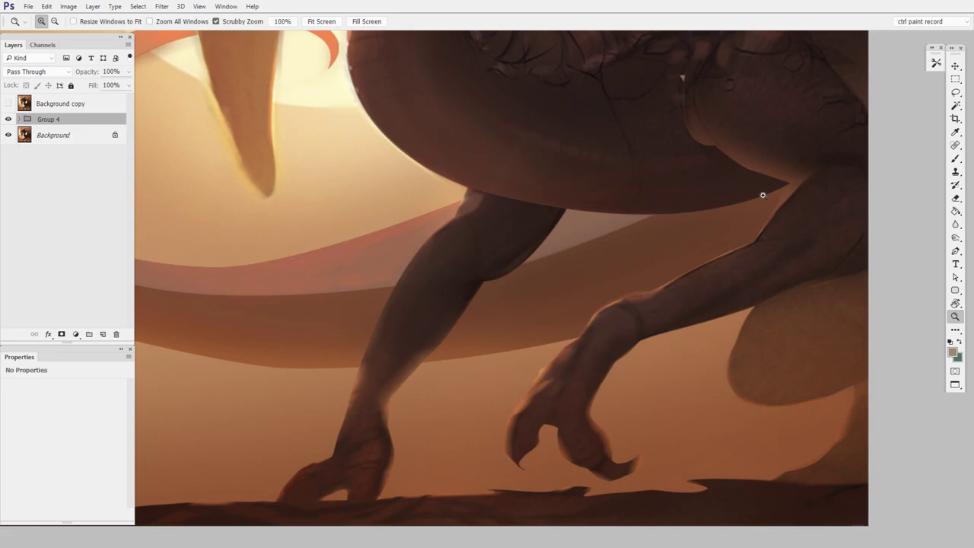
left_click_drag(761, 250, 618, 409)
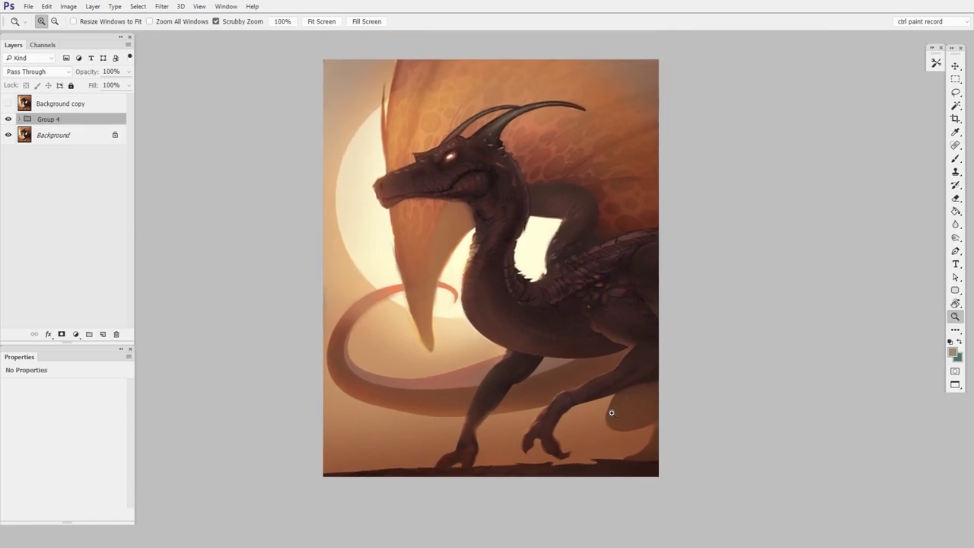
left_click(9, 105)
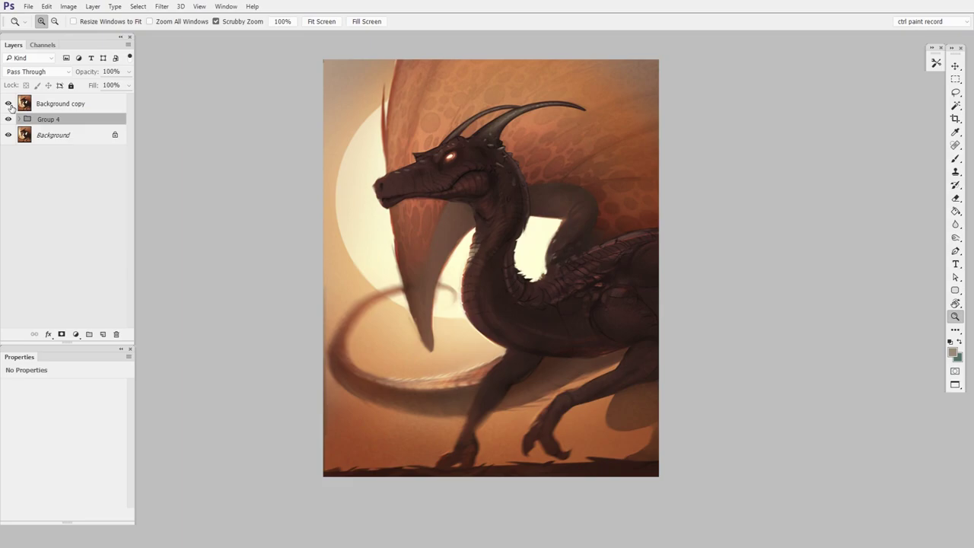
left_click(9, 104)
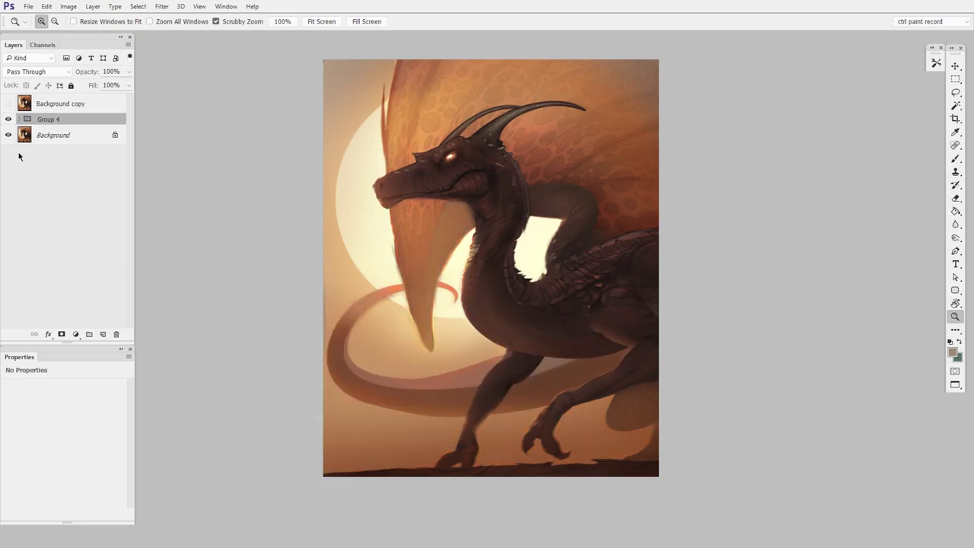